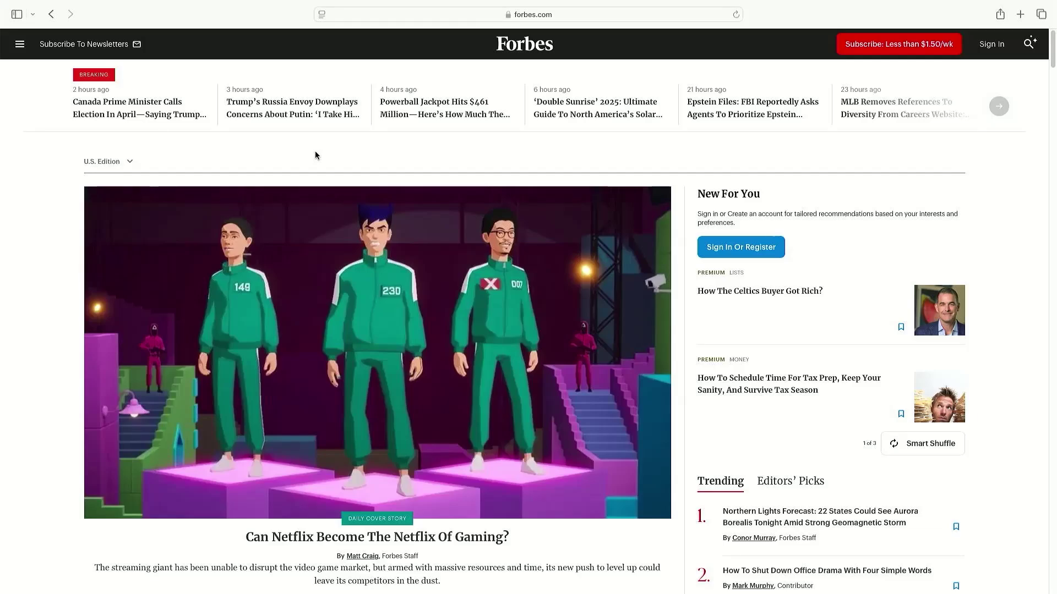
- Open the Forbes Netflix gaming cover story and try Reader view to get past its paywall
left_click(303, 235)
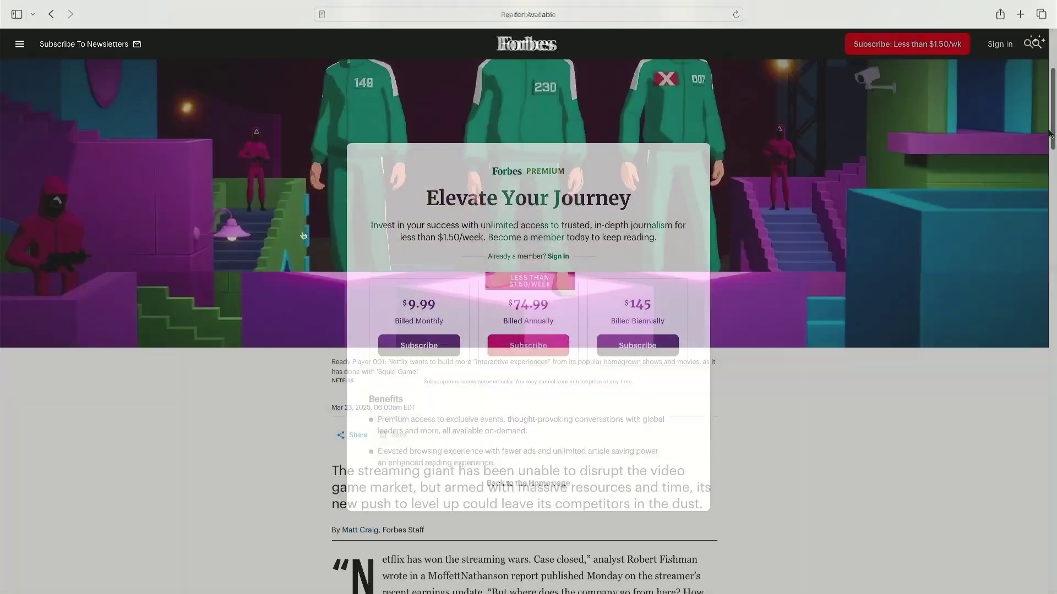
left_click_drag(1050, 77, 1040, 402)
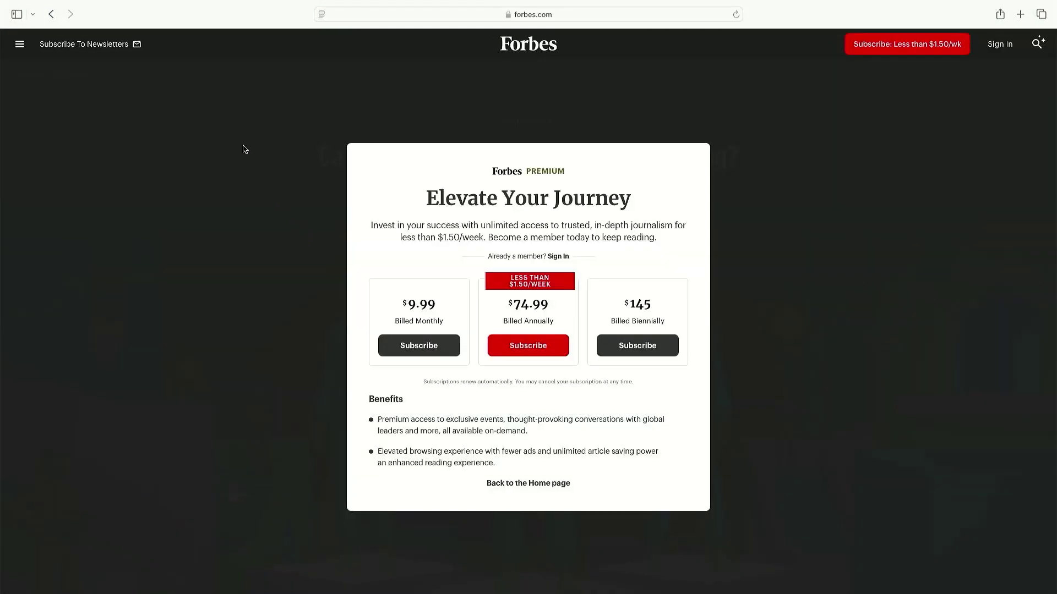
left_click(322, 15)
left_click(317, 79)
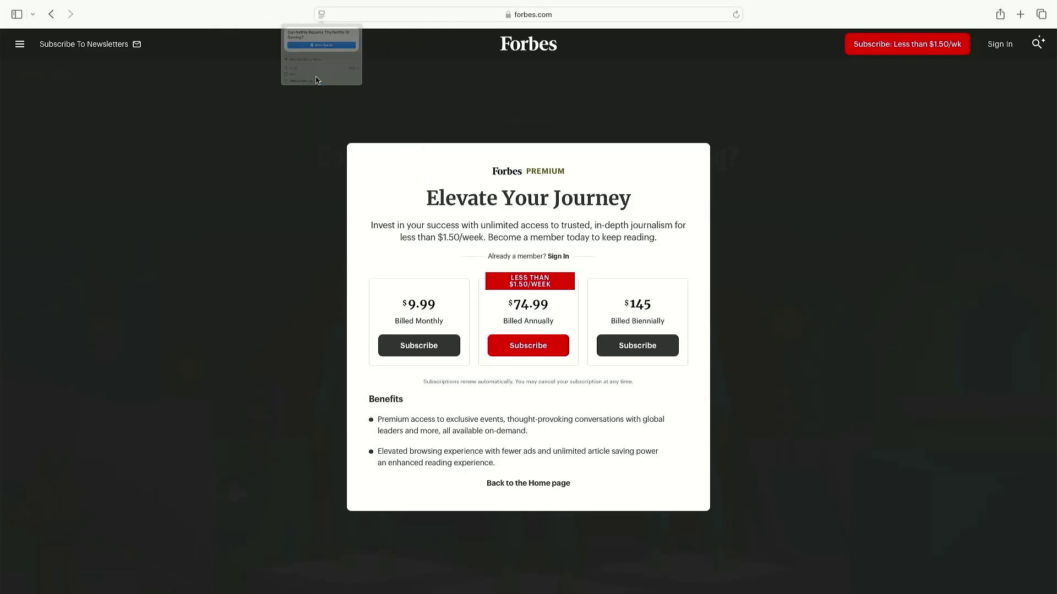
scroll(166, 274, "down", 15)
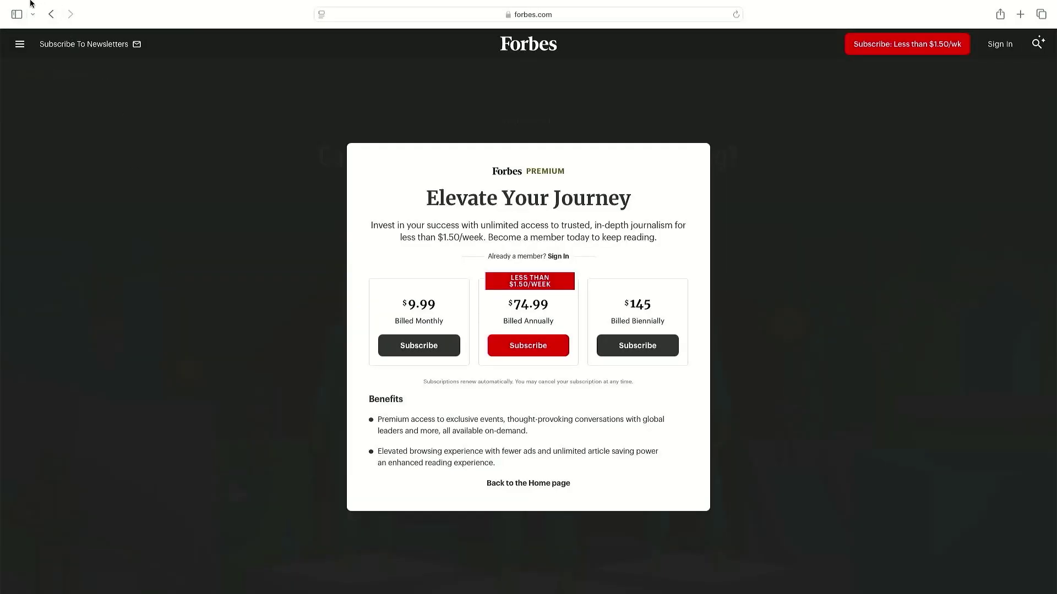
- Disable JavaScript in Safari's Security settings
left_click(39, 6)
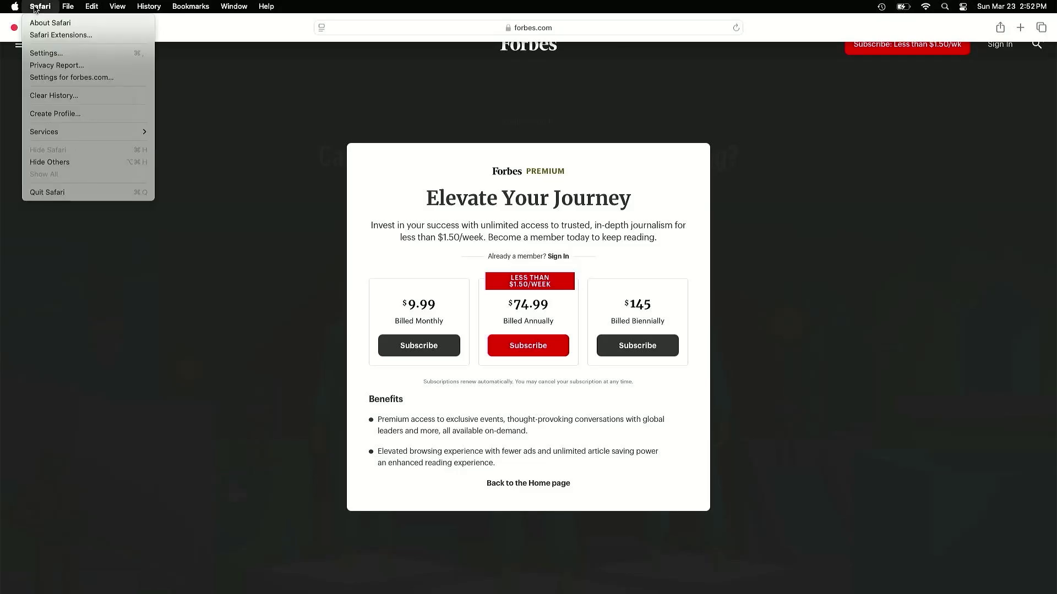
left_click(60, 55)
left_click(439, 301)
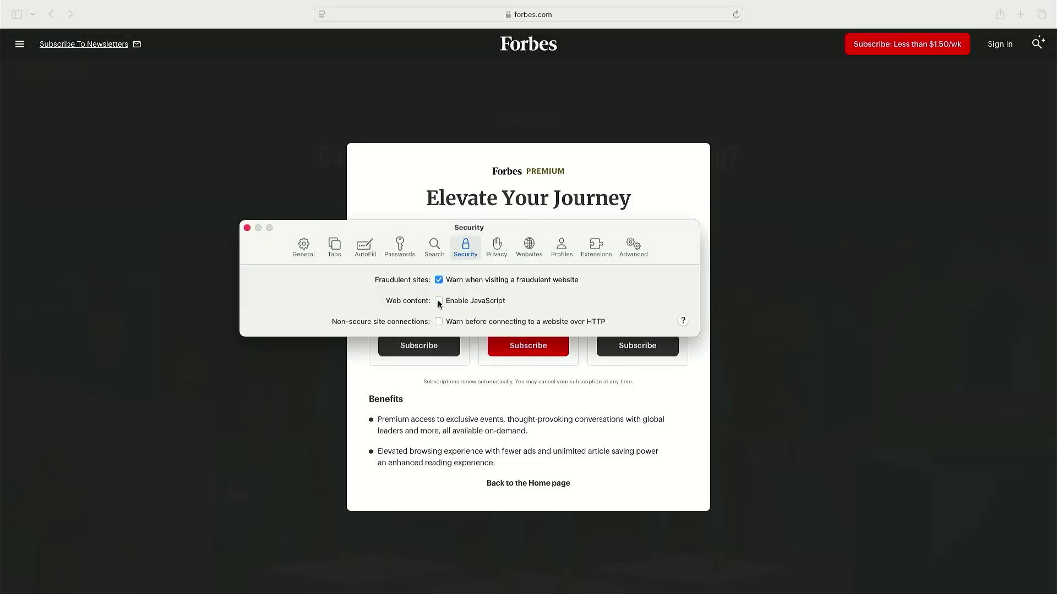
left_click(246, 228)
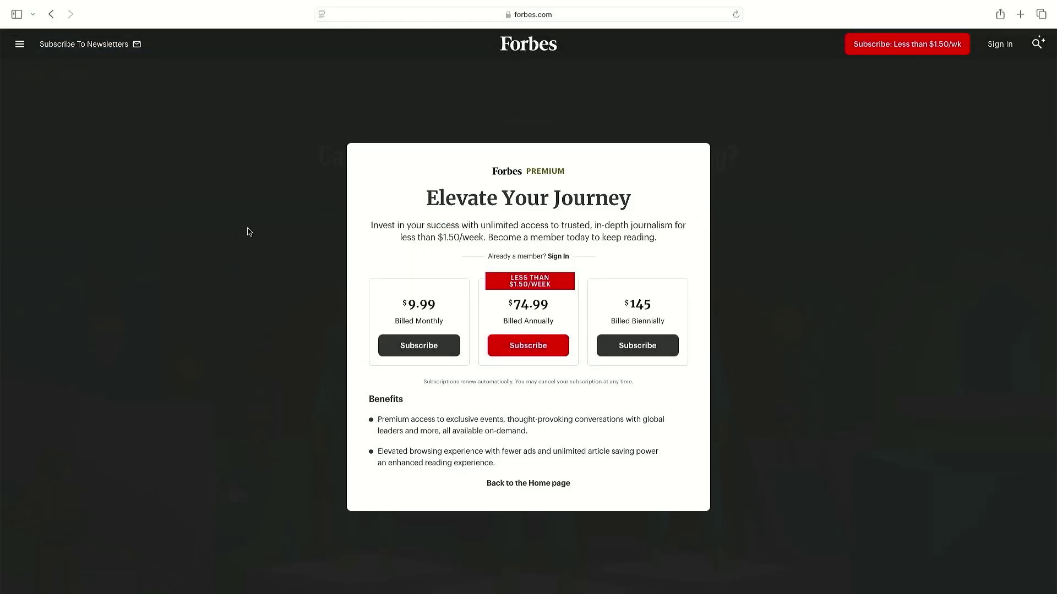
- Reload the Forbes article and scroll through it, now readable without the paywall
left_click(736, 16)
scroll(1040, 382, "down", 20)
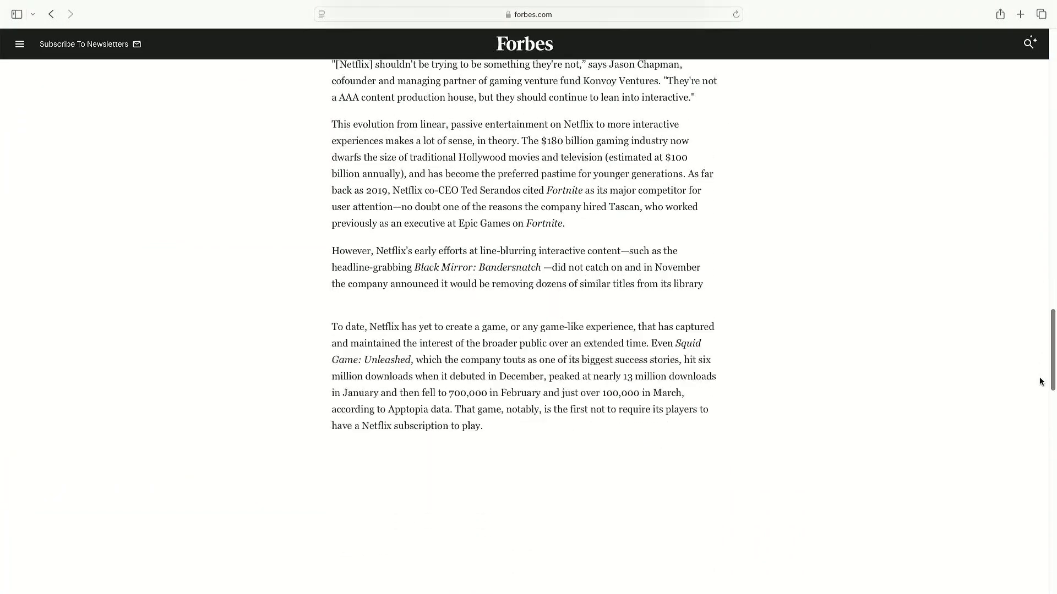
scroll(1040, 381, "down", 20)
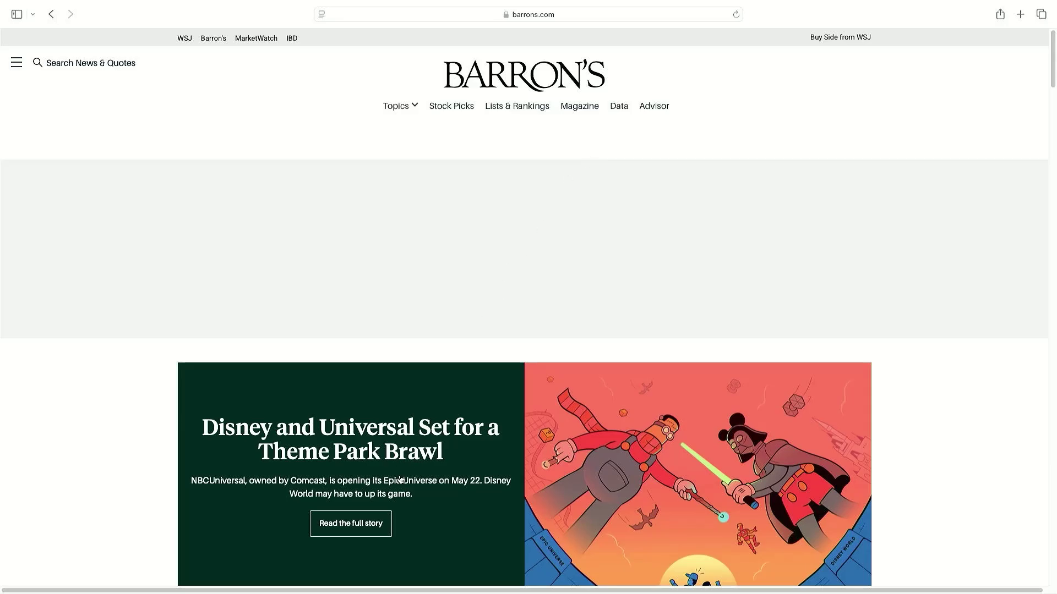
- Open the Barron's Disney and Universal theme-park story and scroll down to its paywall
left_click(400, 479)
left_click(322, 17)
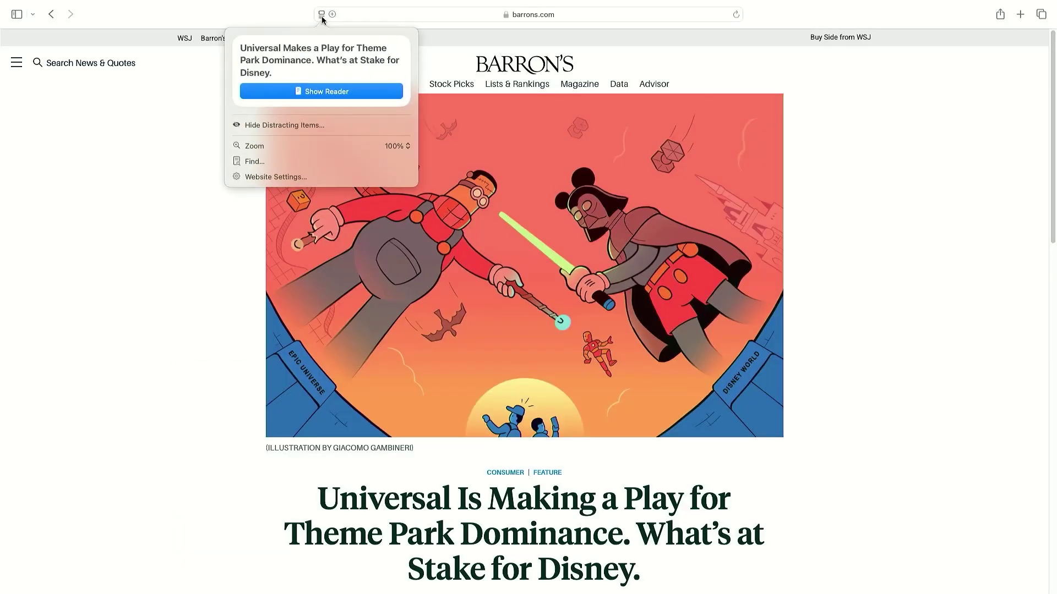
left_click(941, 198)
scroll(941, 198, "down", 10)
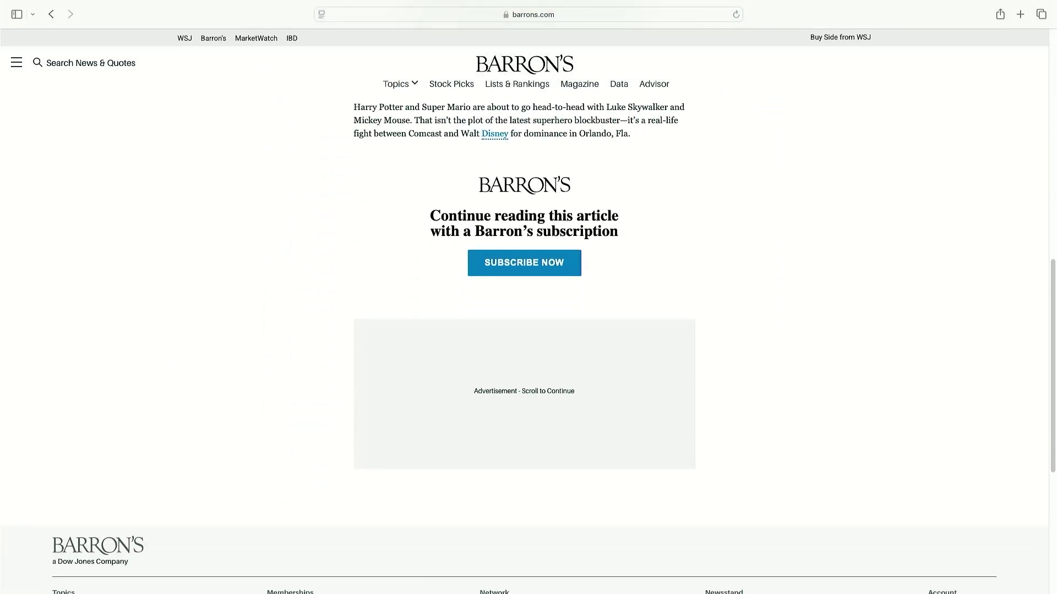
scroll(523, 308, "up", 10)
scroll(524, 309, "down", 10)
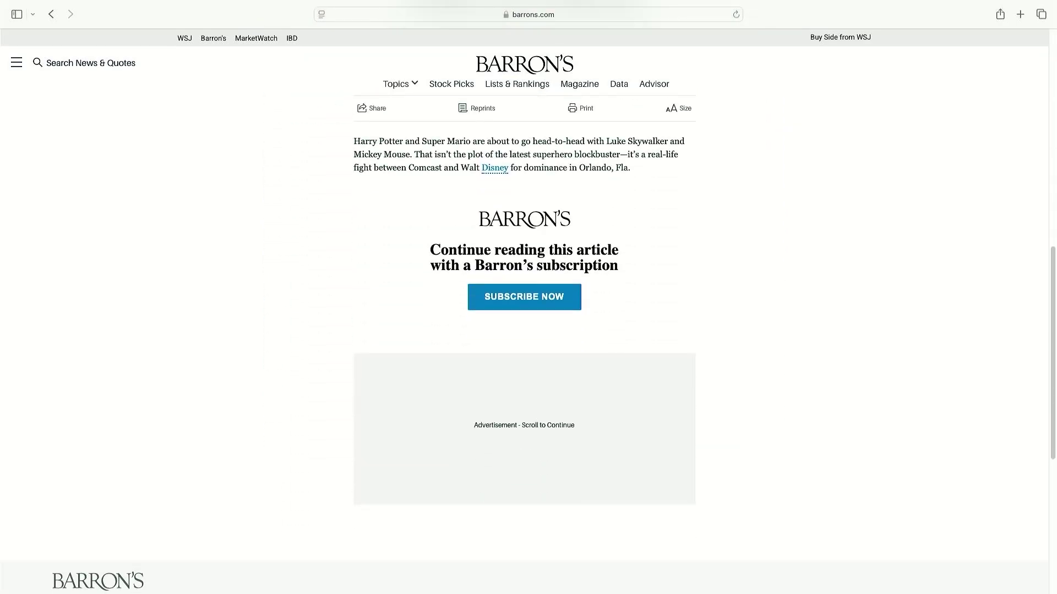
scroll(785, 104, "down", 3)
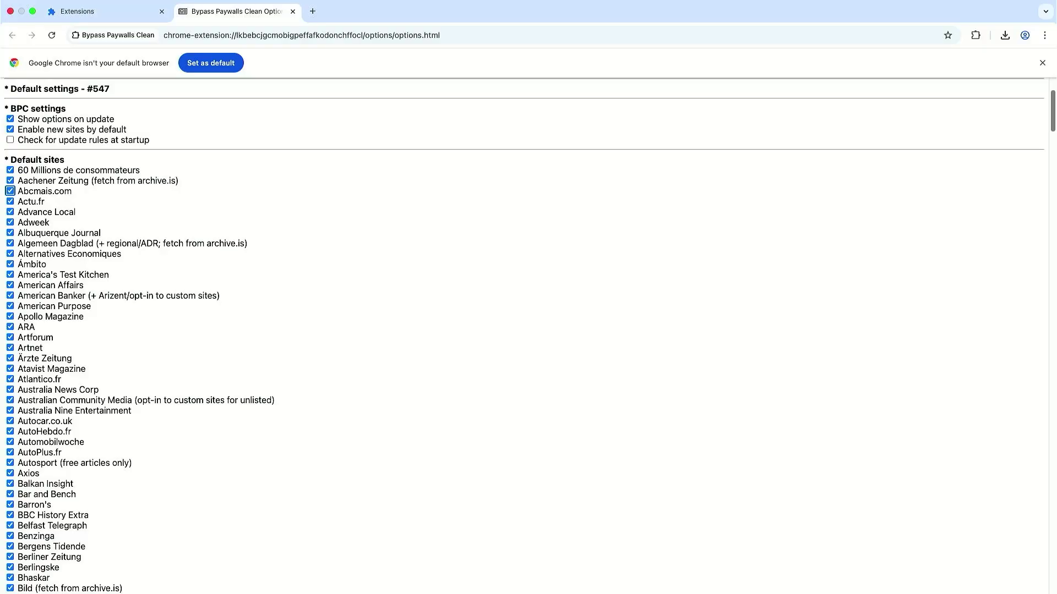
scroll(524, 336, "down", 1)
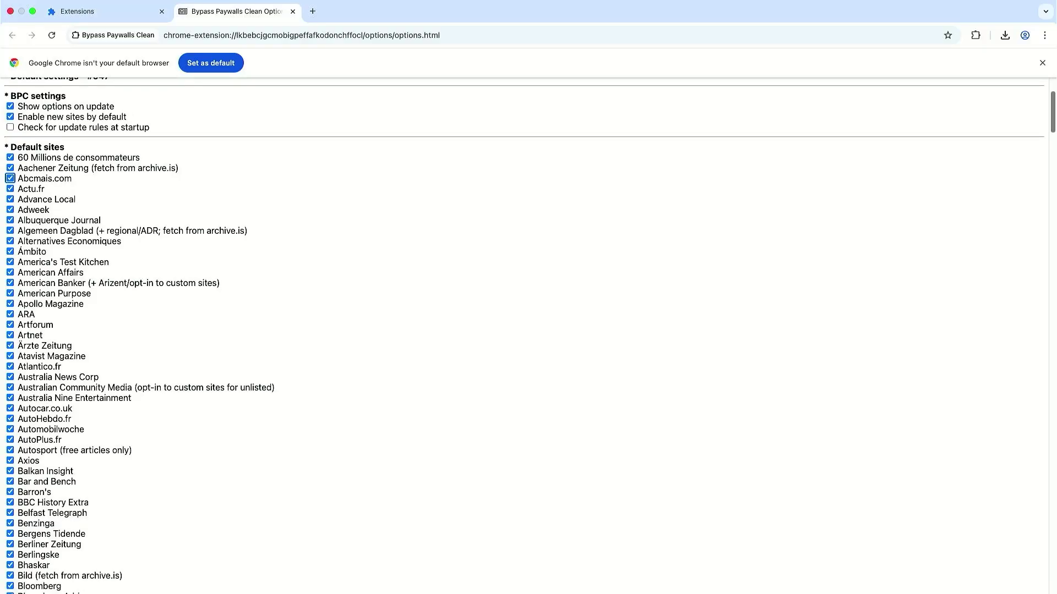
scroll(524, 336, "down", 10)
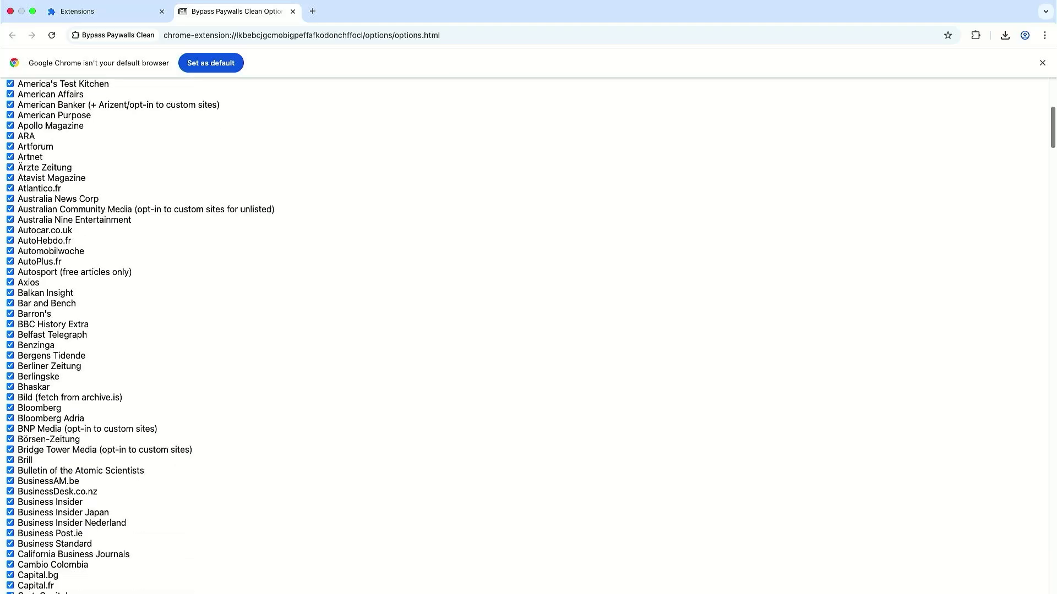
scroll(524, 336, "down", 15)
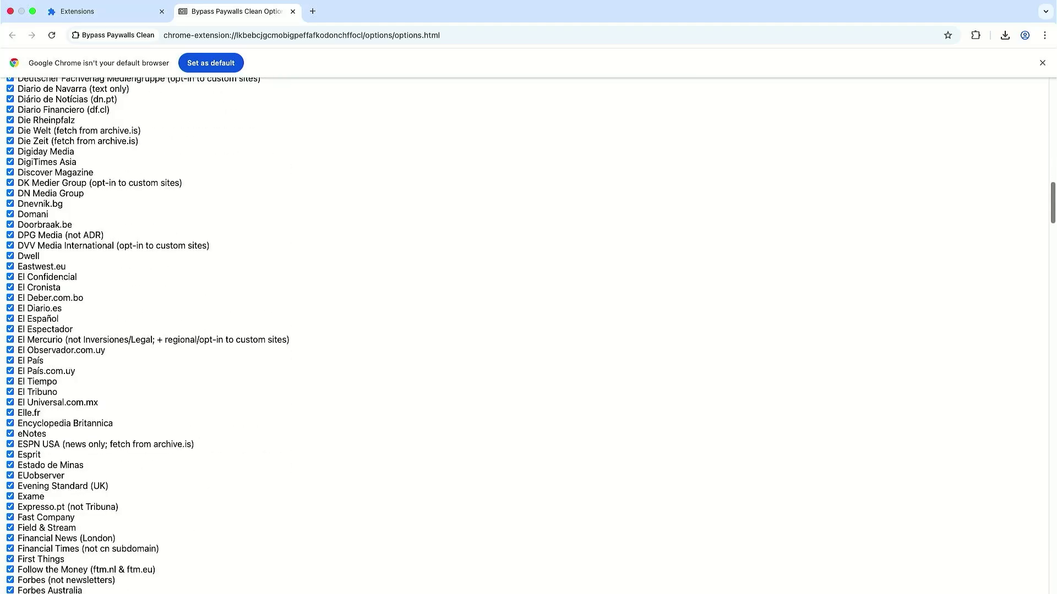
scroll(524, 336, "down", 20)
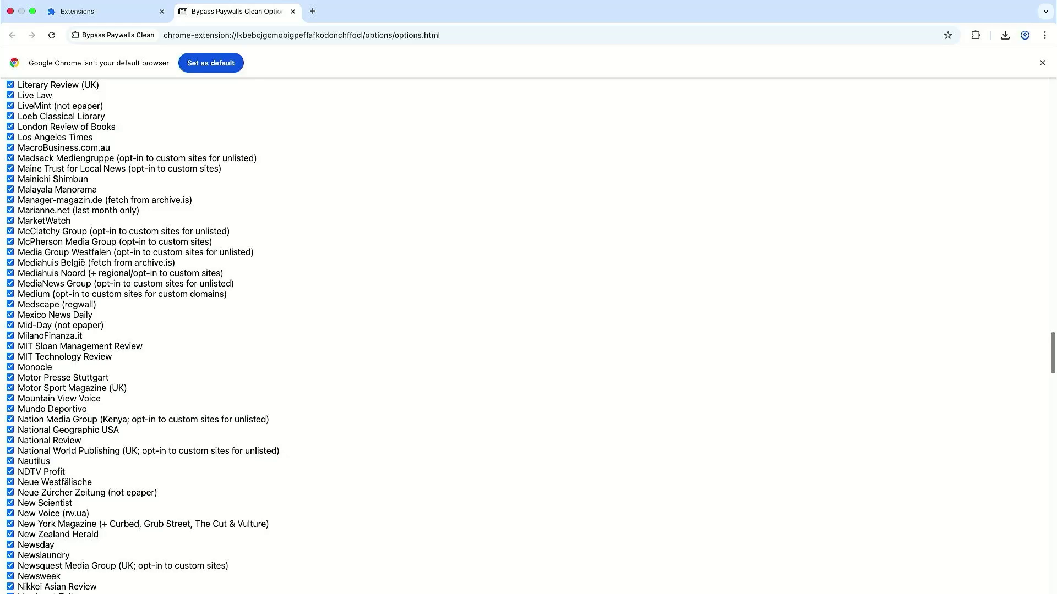
scroll(524, 335, "down", 20)
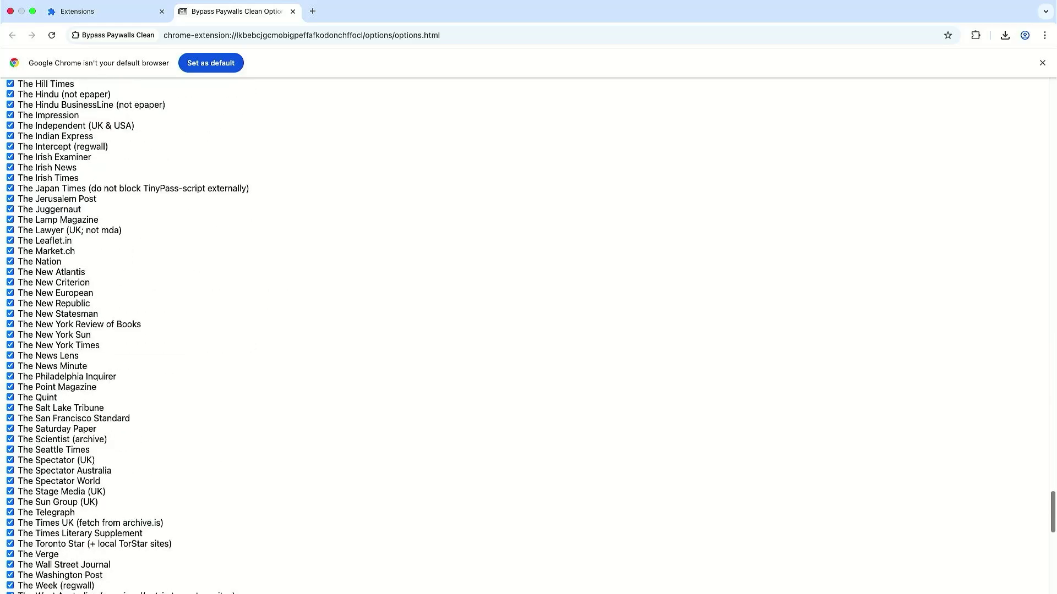
scroll(523, 336, "up", 20)
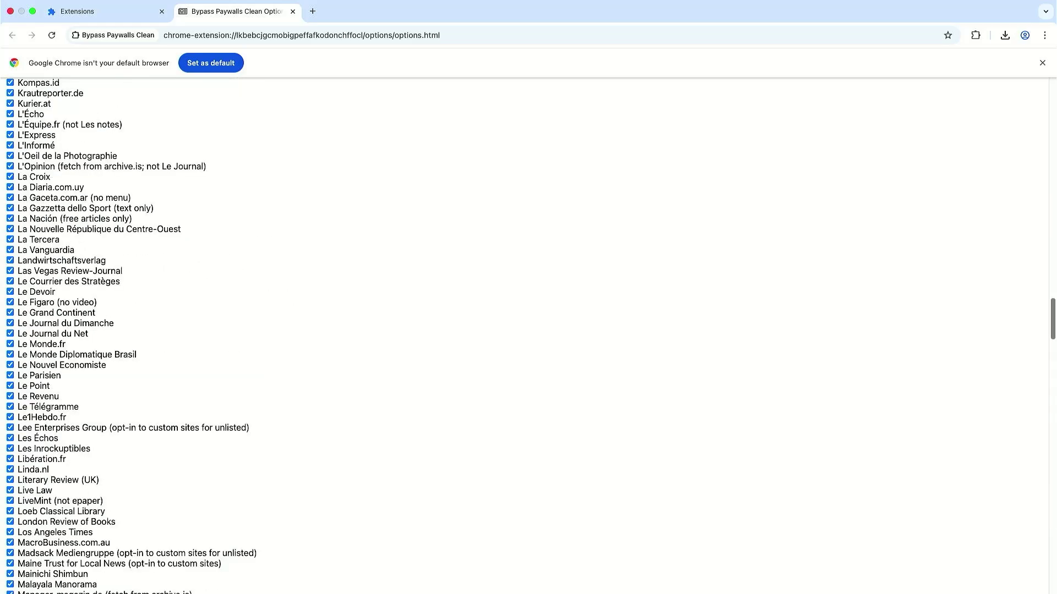
scroll(524, 335, "up", 20)
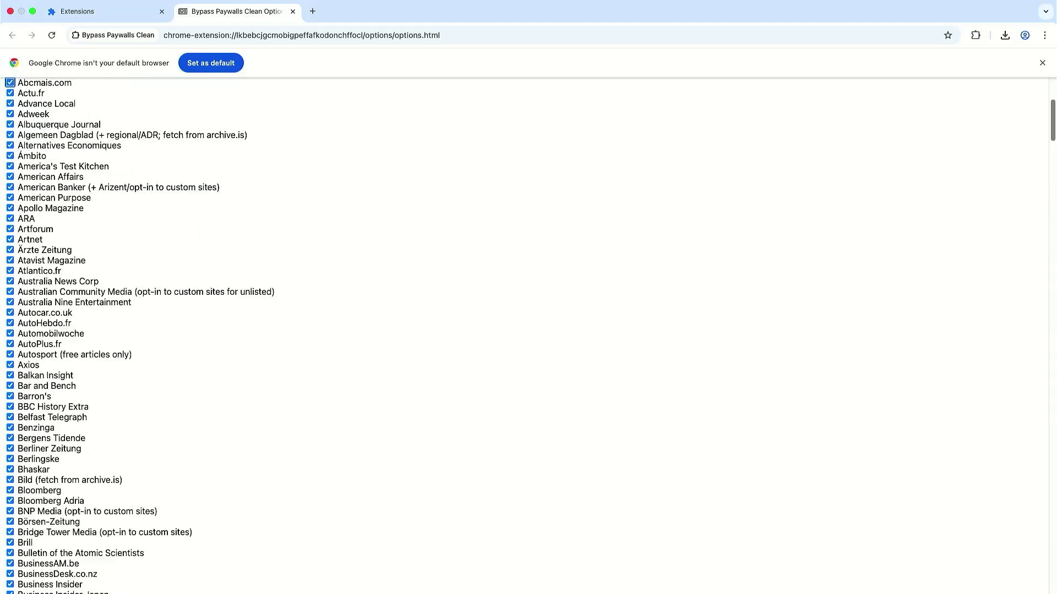
scroll(523, 336, "up", 5)
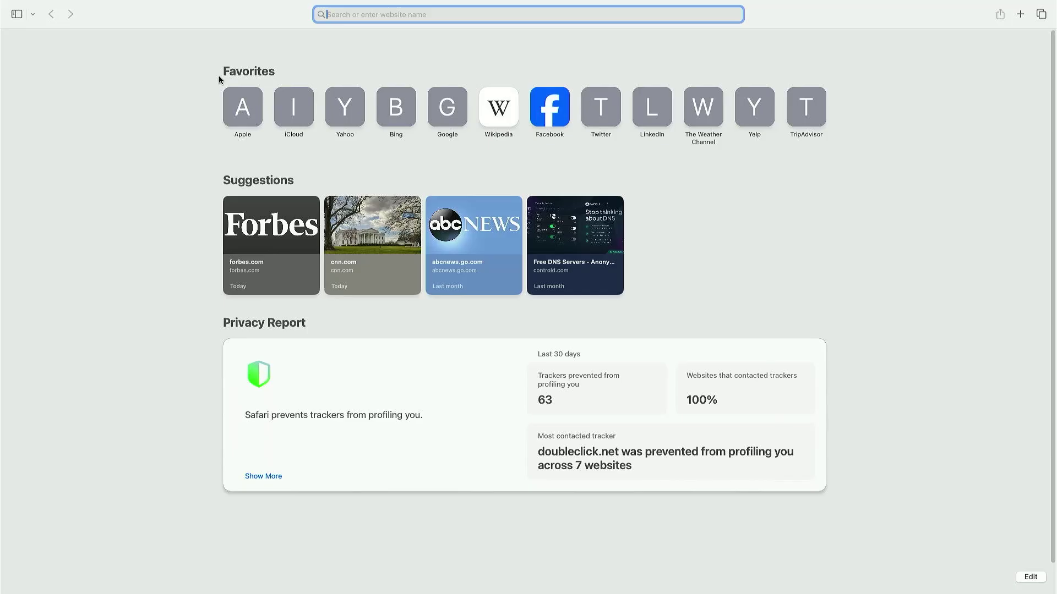
- Search 'chrome' and download the Chrome installer from Google's download page, allowing the download
type("chrome")
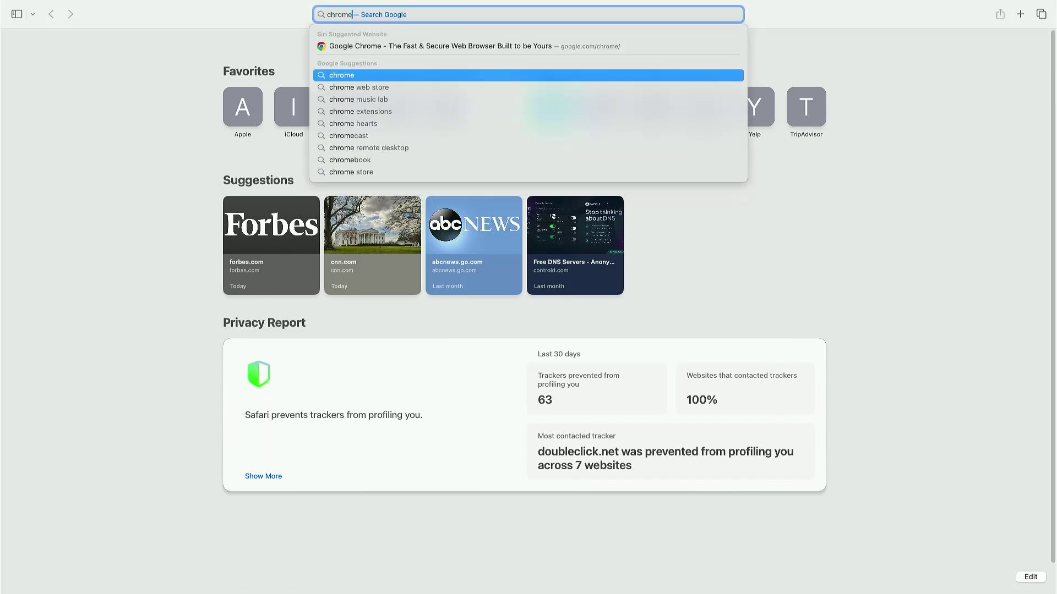
key("Return")
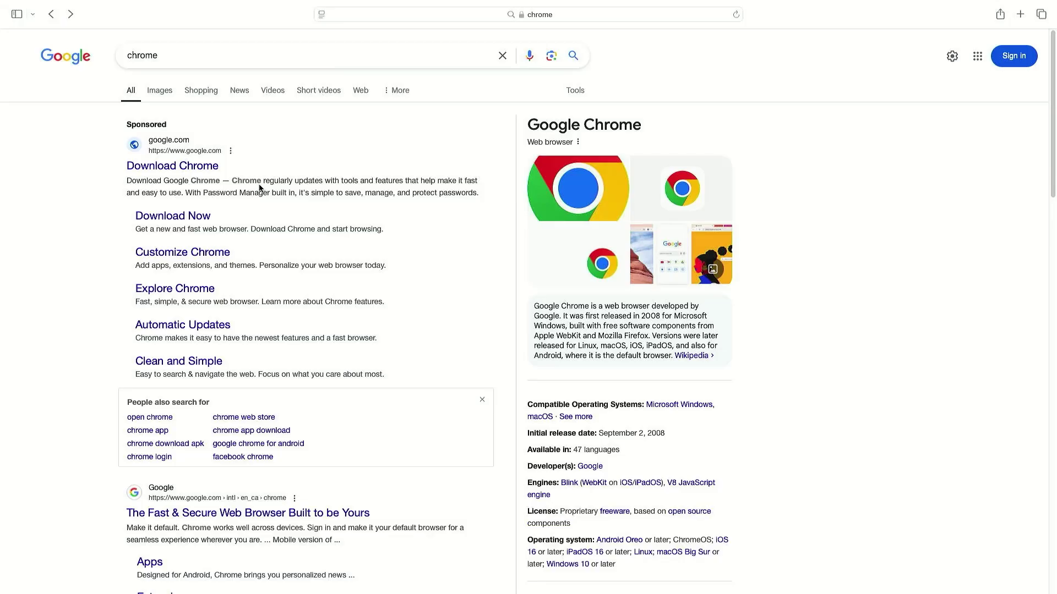
left_click(200, 169)
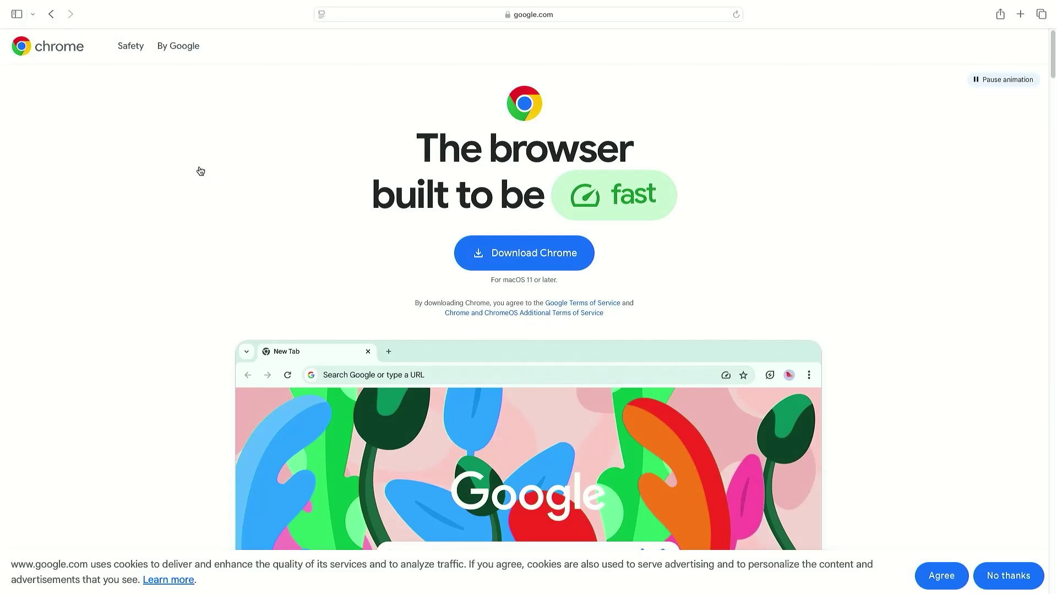
left_click(503, 253)
left_click(621, 332)
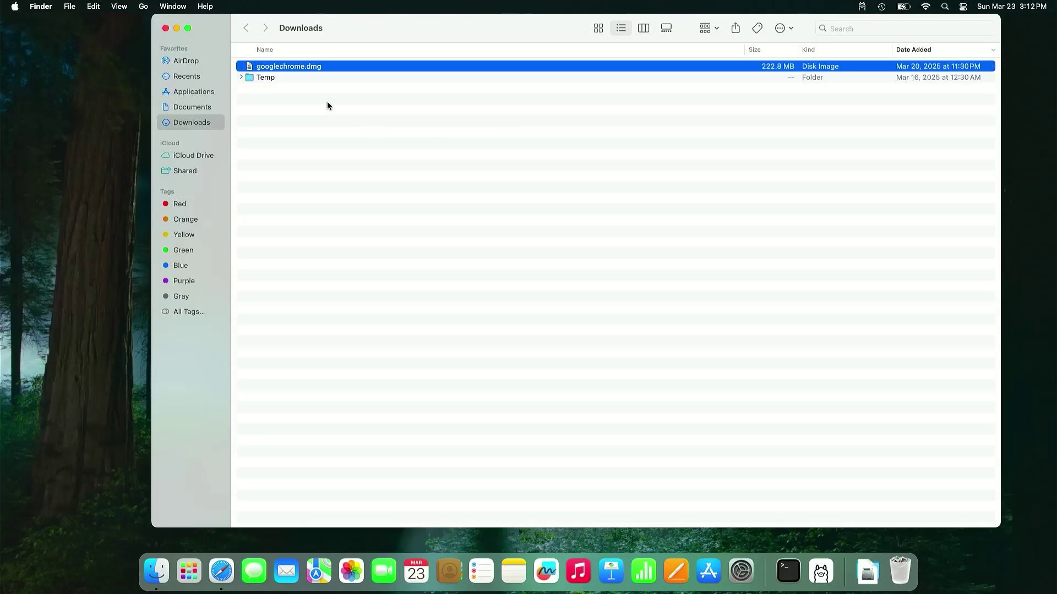
- Mount googlechrome.dmg and copy Google Chrome into the Applications folder
double_click(308, 68)
left_click_drag(274, 170, 273, 312)
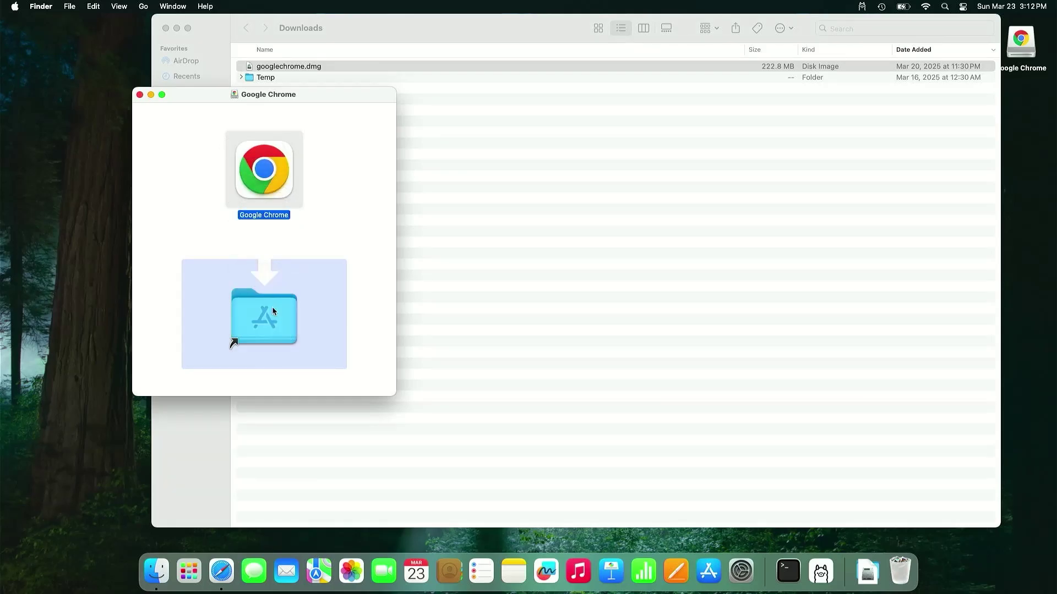
left_click(140, 95)
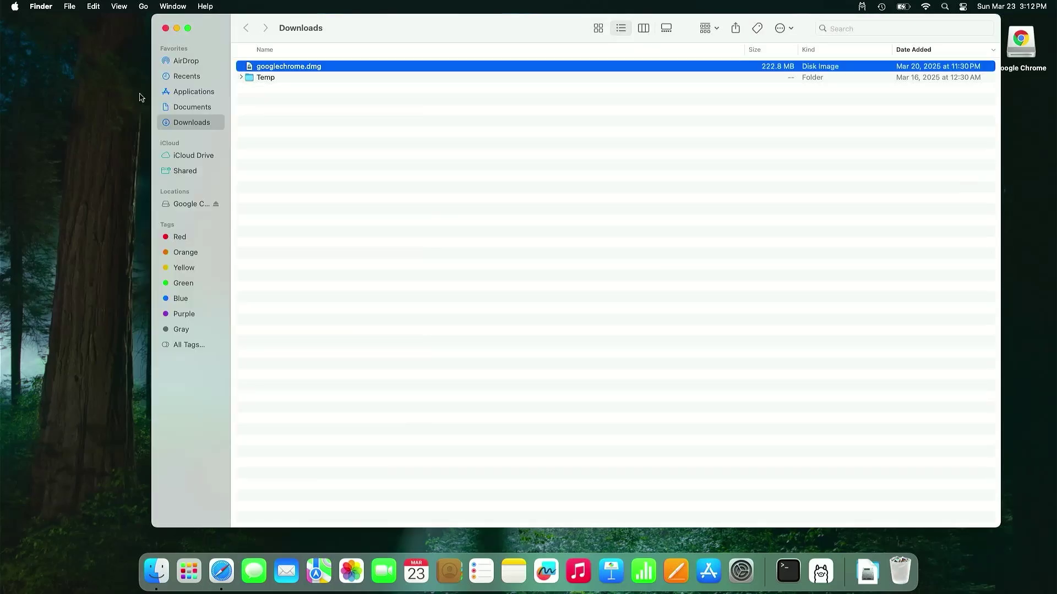
left_click(181, 92)
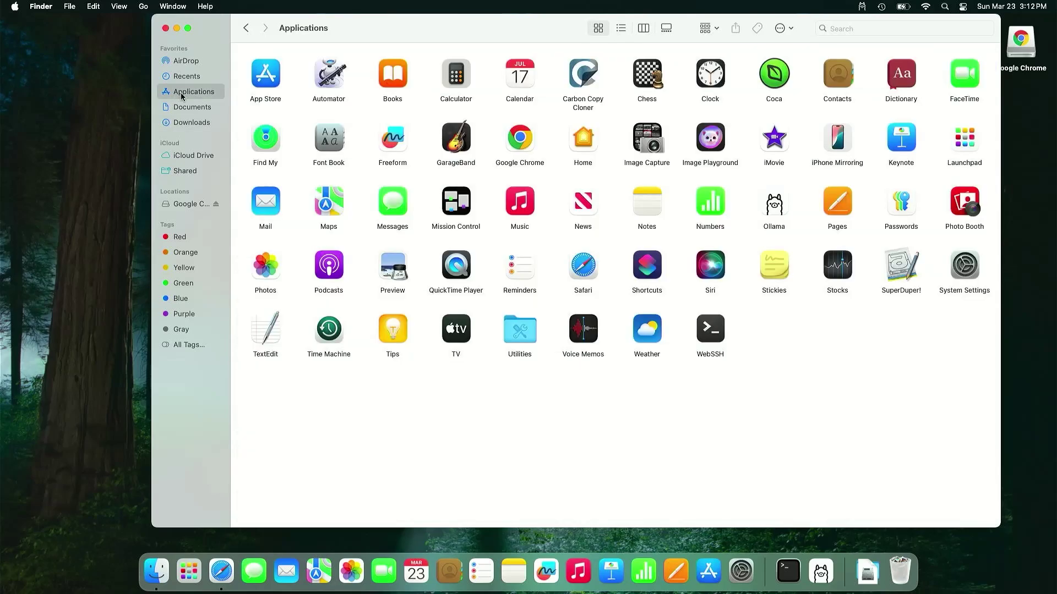
- Launch Google Chrome from Applications, approving the downloaded-from-internet warning
double_click(513, 148)
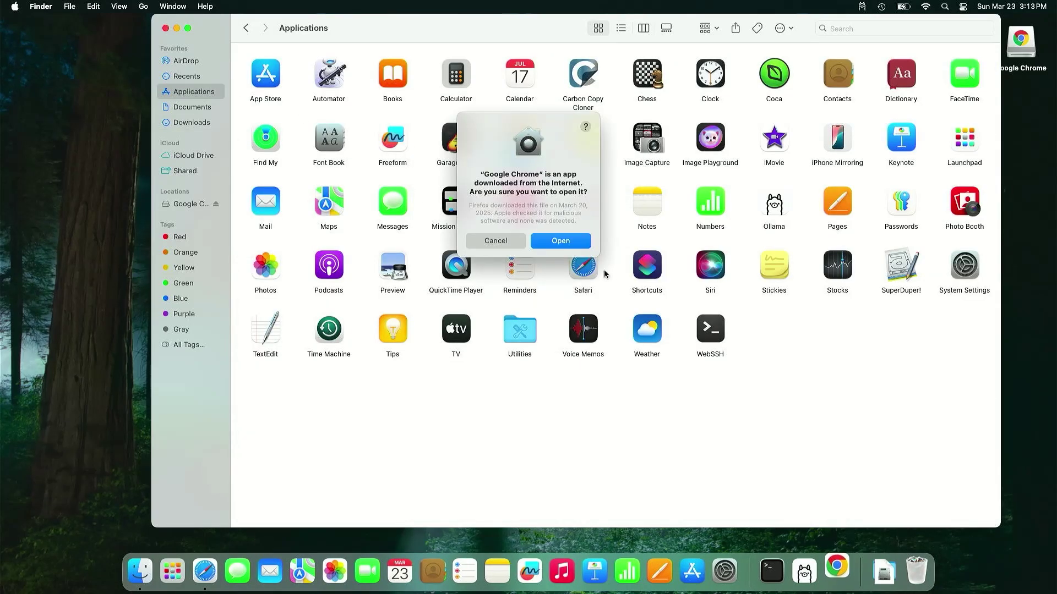
left_click(579, 247)
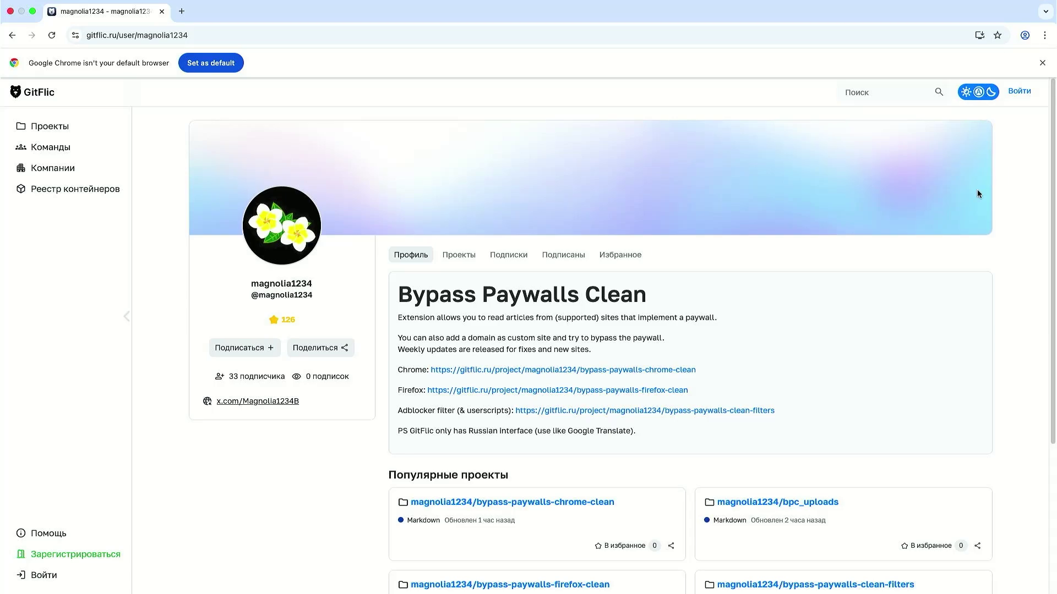
- Download the bypass-paywalls-chrome-clean project from GitFlic as bypass-paywalls-chrome-clean-master.zip
left_click(591, 375)
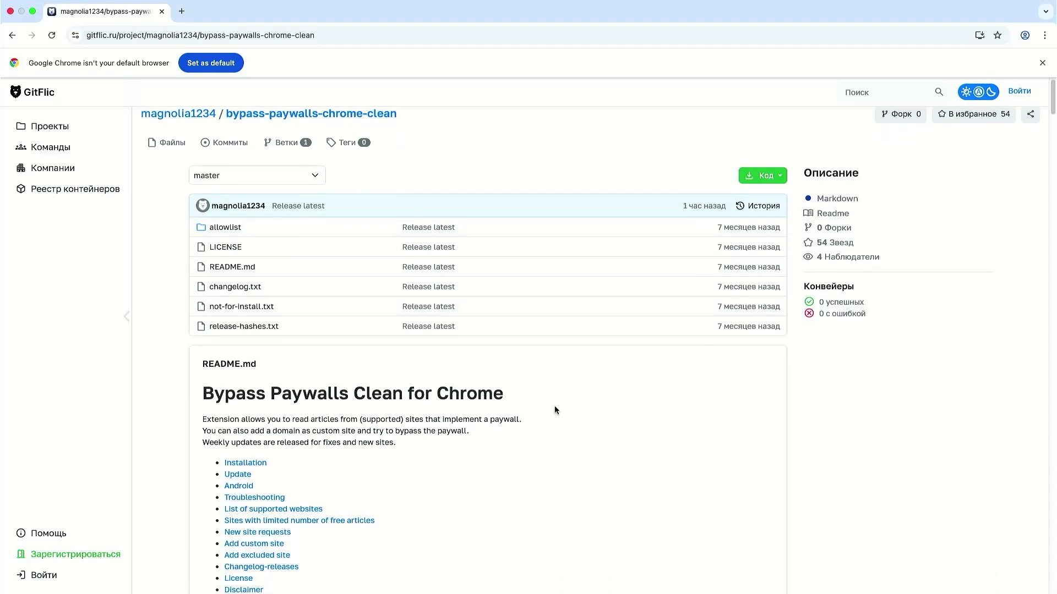
scroll(554, 407, "down", 3)
scroll(554, 410, "down", 1)
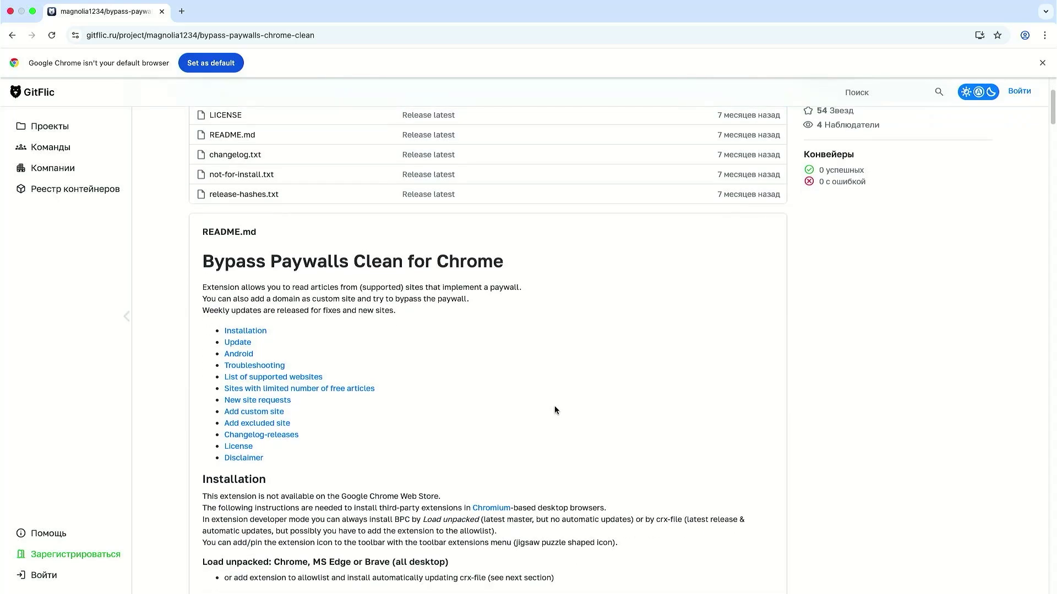
scroll(554, 408, "down", 5)
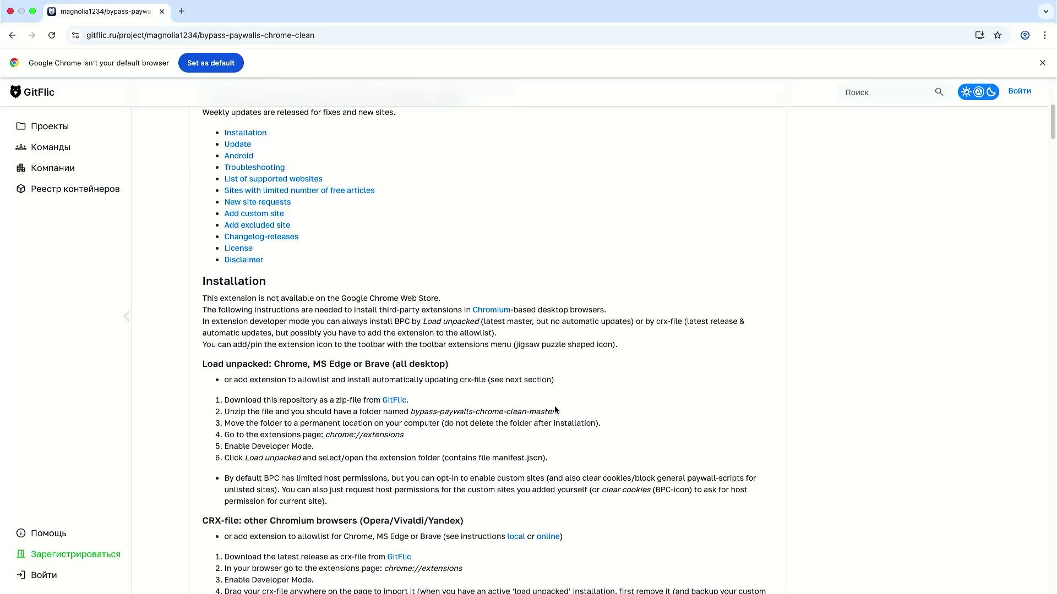
left_click(400, 404)
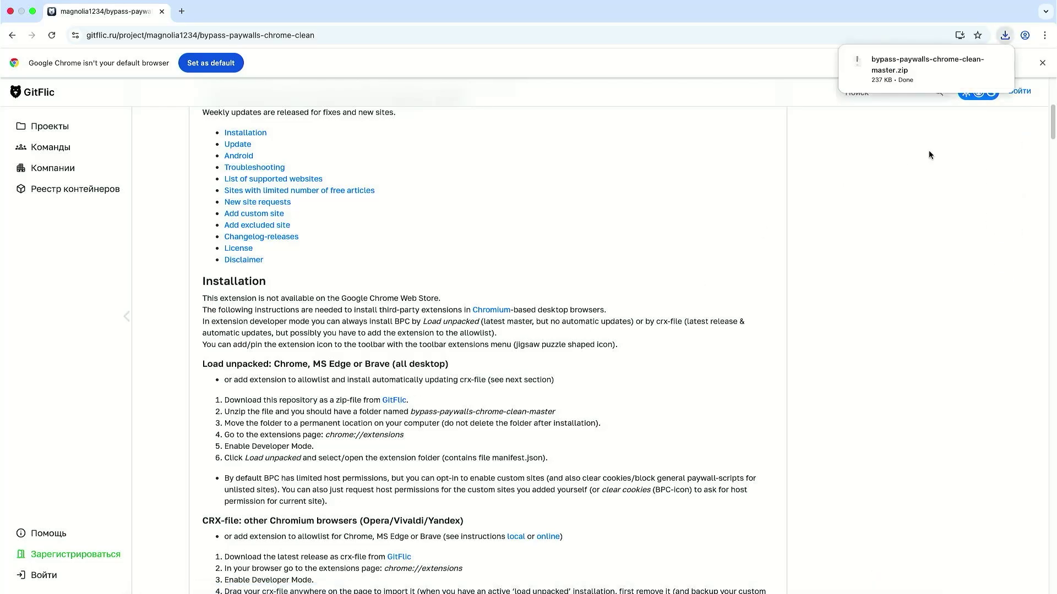
mouse_move(1007, 60)
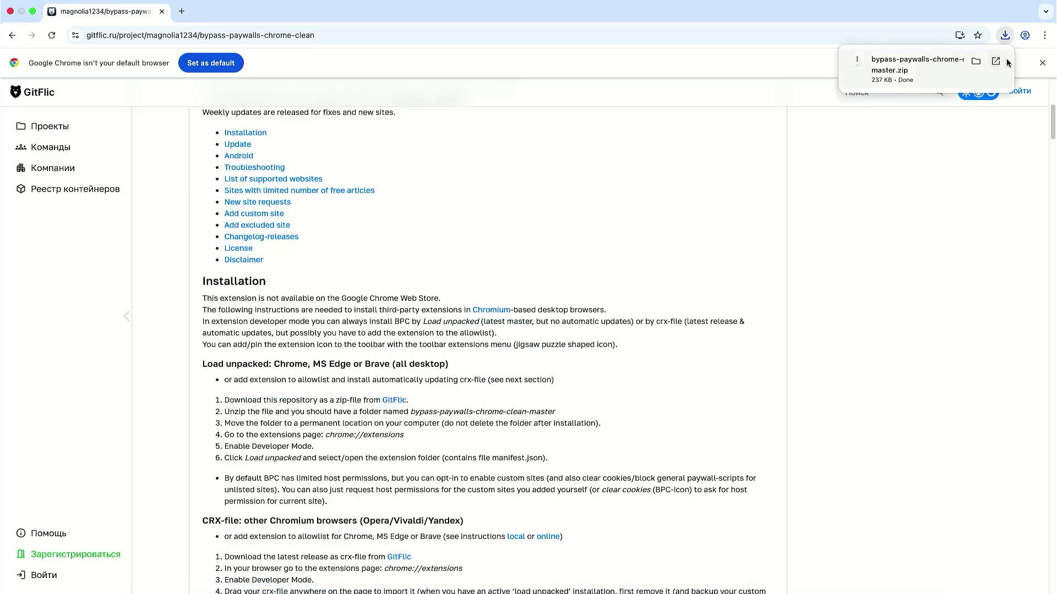
- Extract bypass-paywalls-chrome-clean-master.zip in Downloads and check the extracted folder's contents
left_click(976, 62)
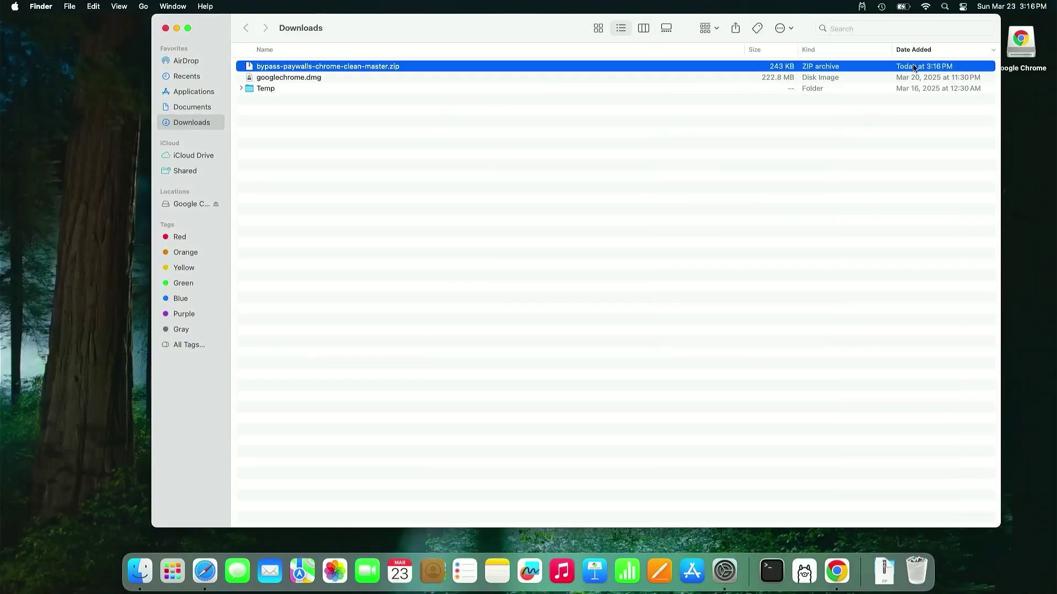
double_click(397, 71)
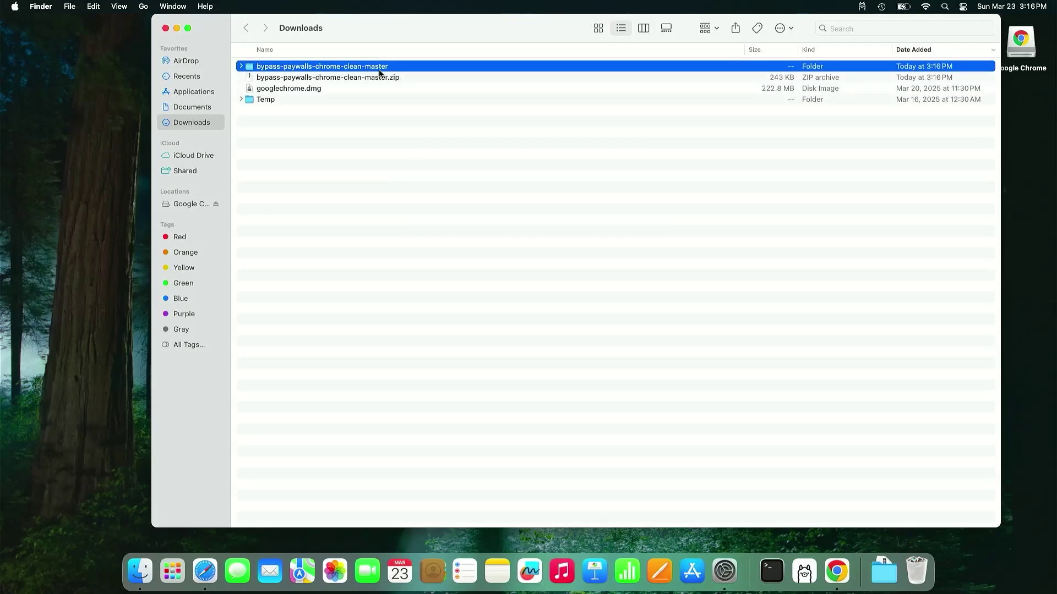
double_click(379, 69)
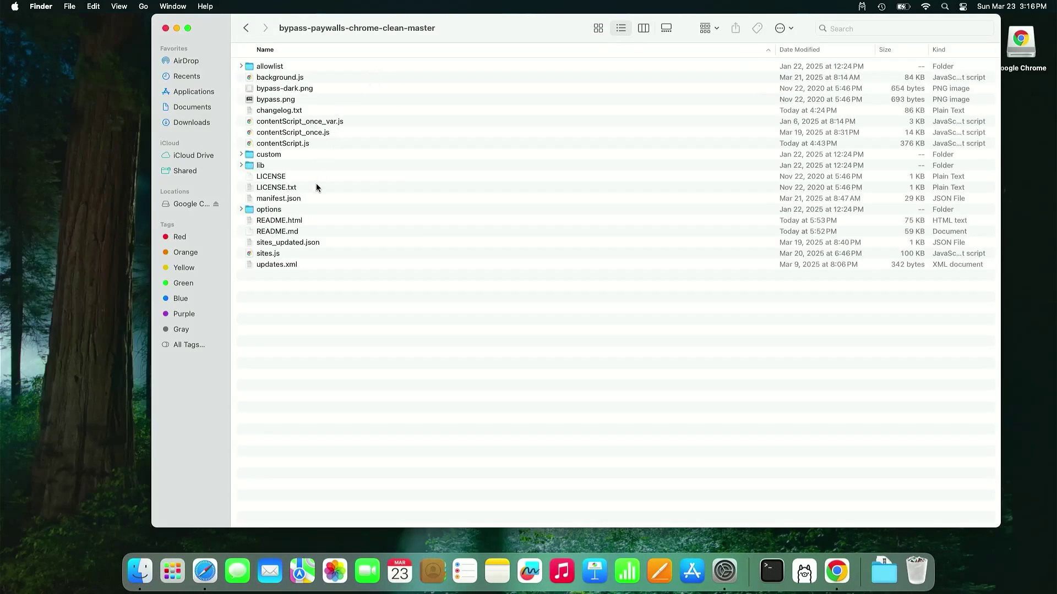
left_click(248, 27)
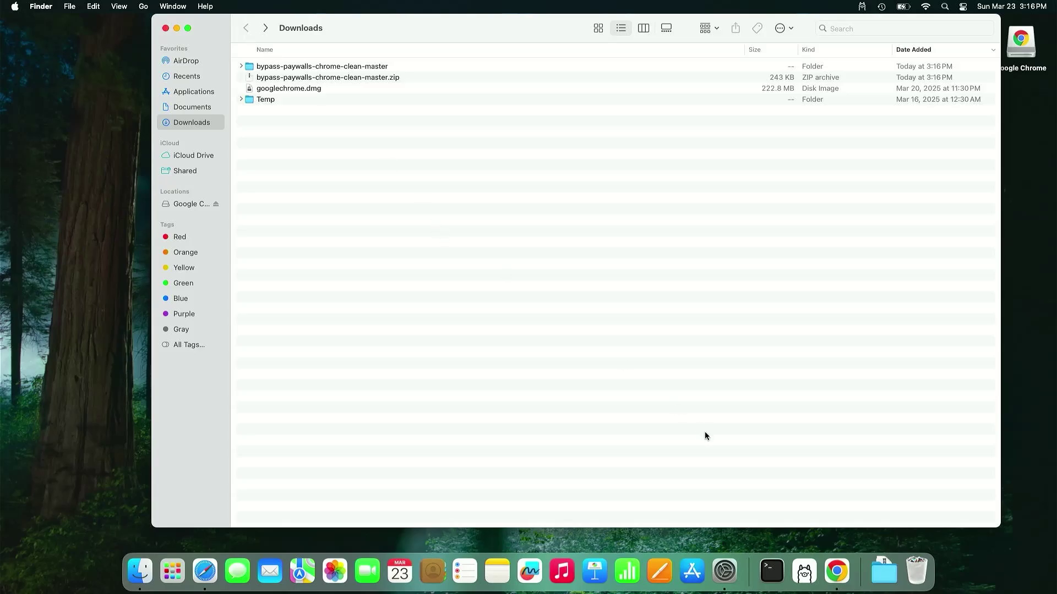
- Return to Chrome and go to chrome://extensions
key("super+Tab")
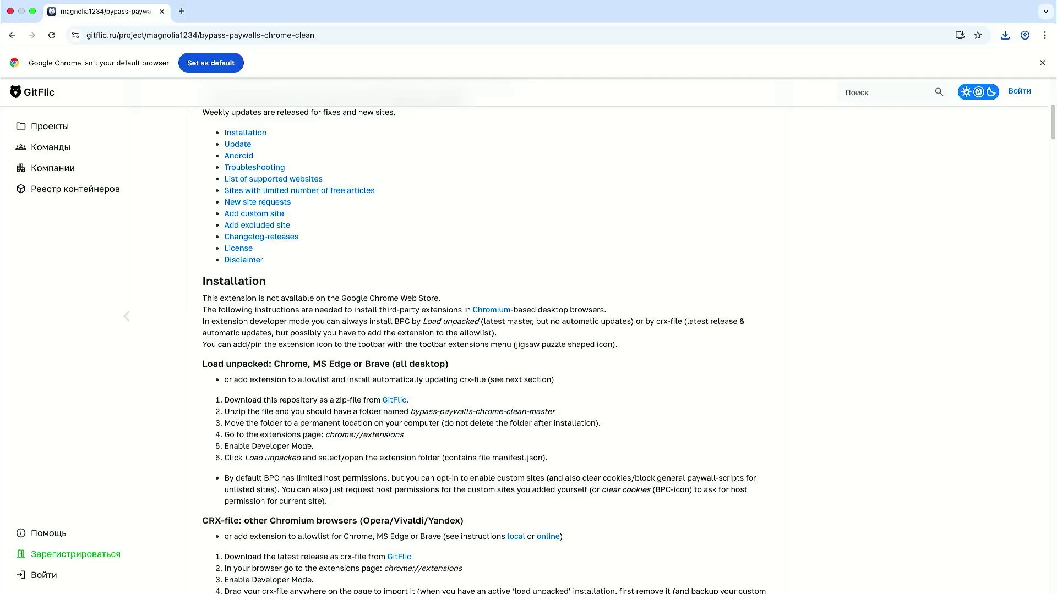
left_click(328, 34)
type("chrome://extensions")
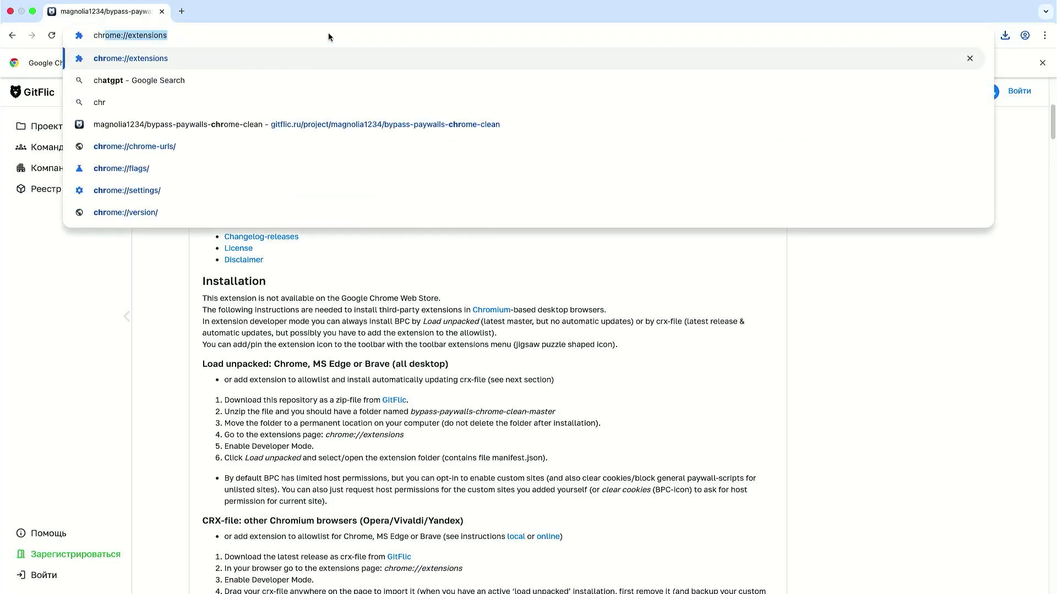
key("Return")
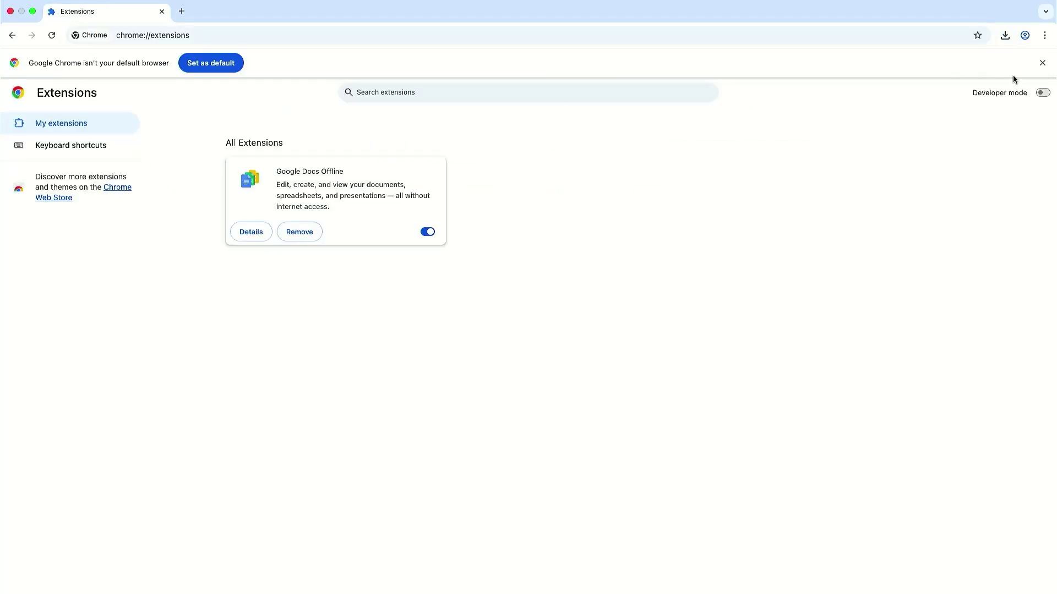
- Enable Developer mode and load the bypass-paywalls-chrome-clean-master folder as an unpacked extension
left_click(1038, 95)
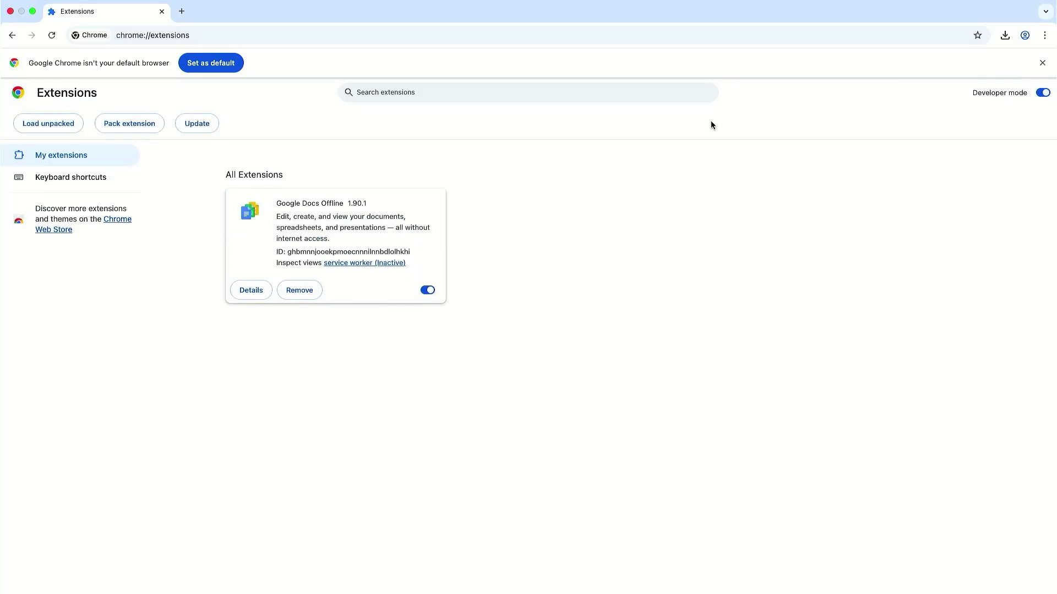
left_click(50, 124)
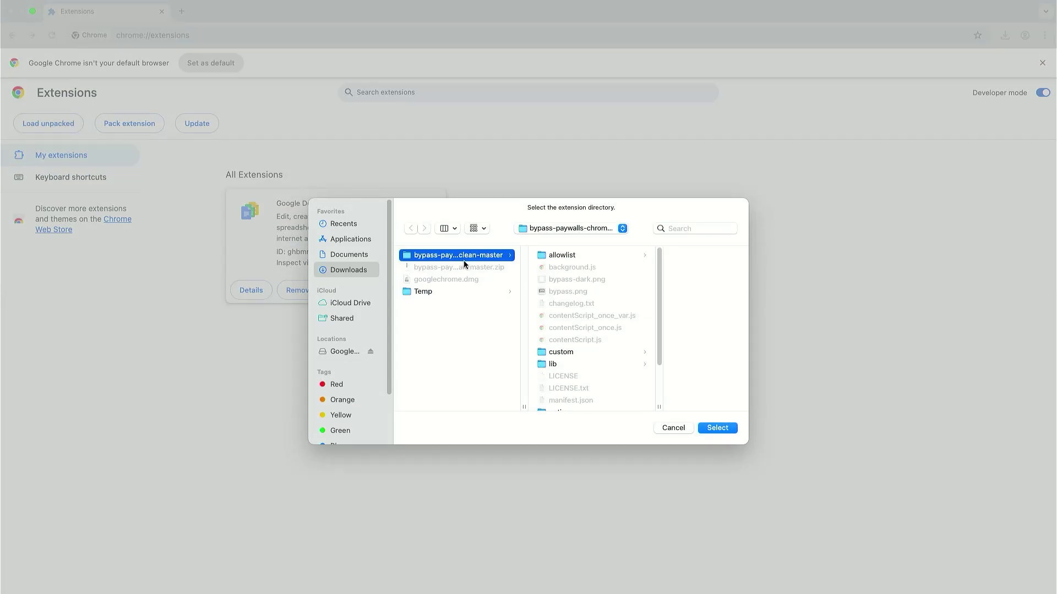
left_click(730, 429)
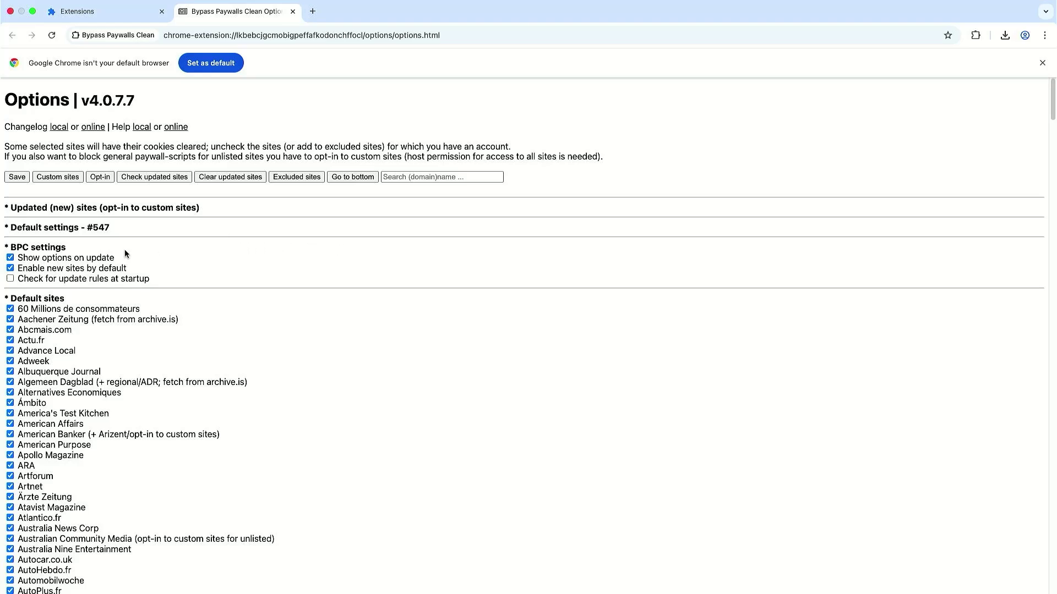
- Review the Bypass Paywalls Clean options, including the Custom sites and Opt-in pages
scroll(347, 302, "down", 4)
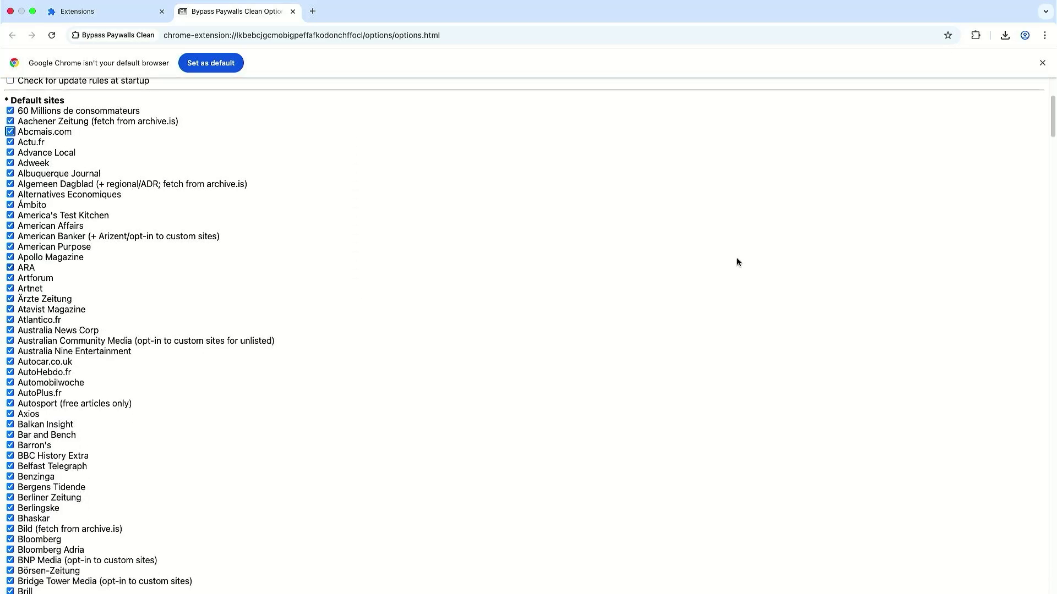
scroll(738, 262, "up", 1)
scroll(738, 262, "down", 5)
scroll(528, 336, "down", 20)
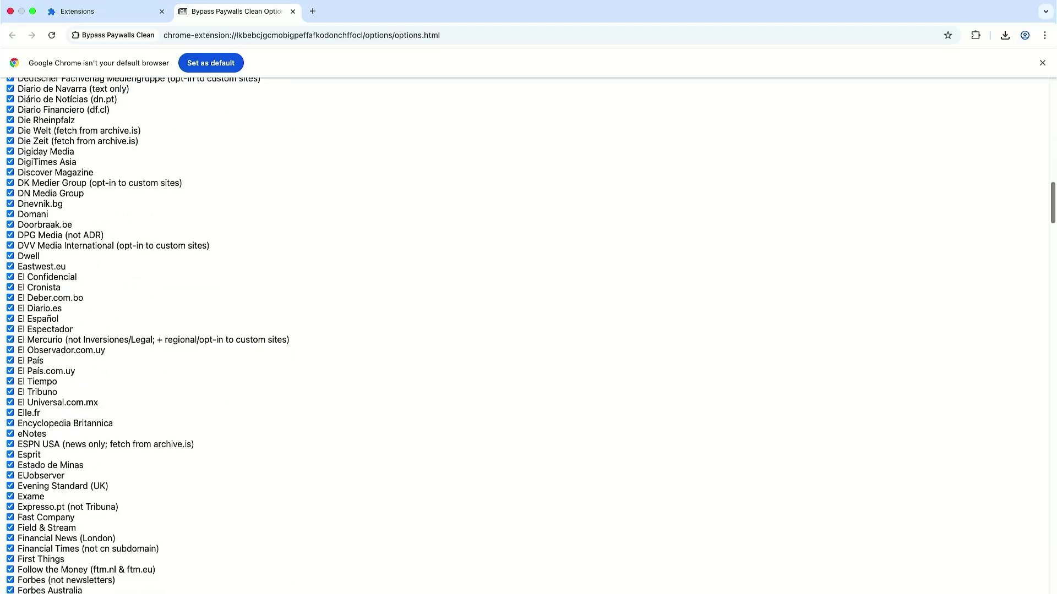
scroll(68, 181, "up", 20)
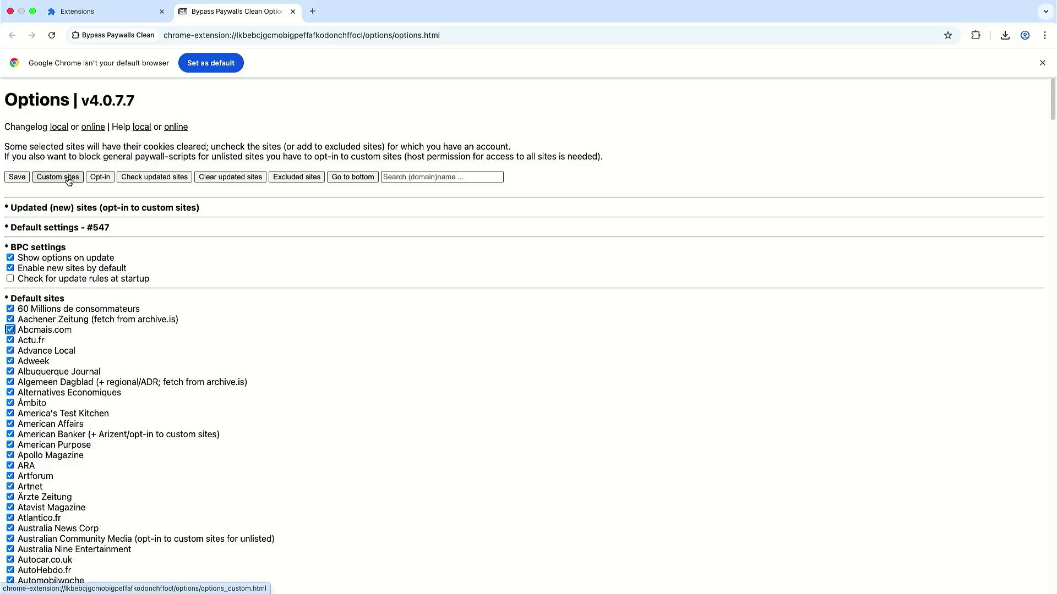
left_click(69, 177)
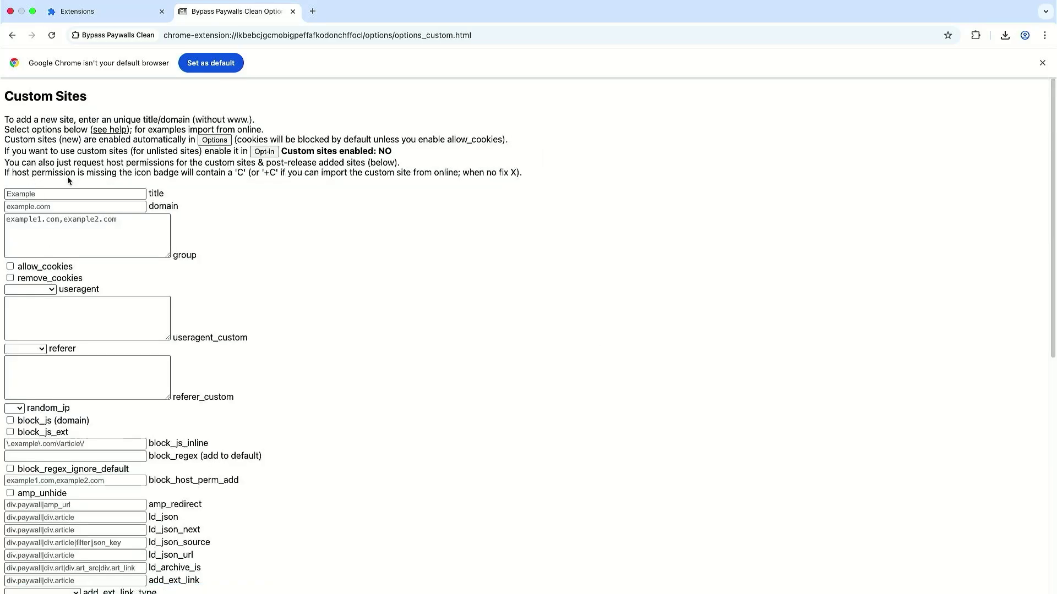
key("super+bracketleft")
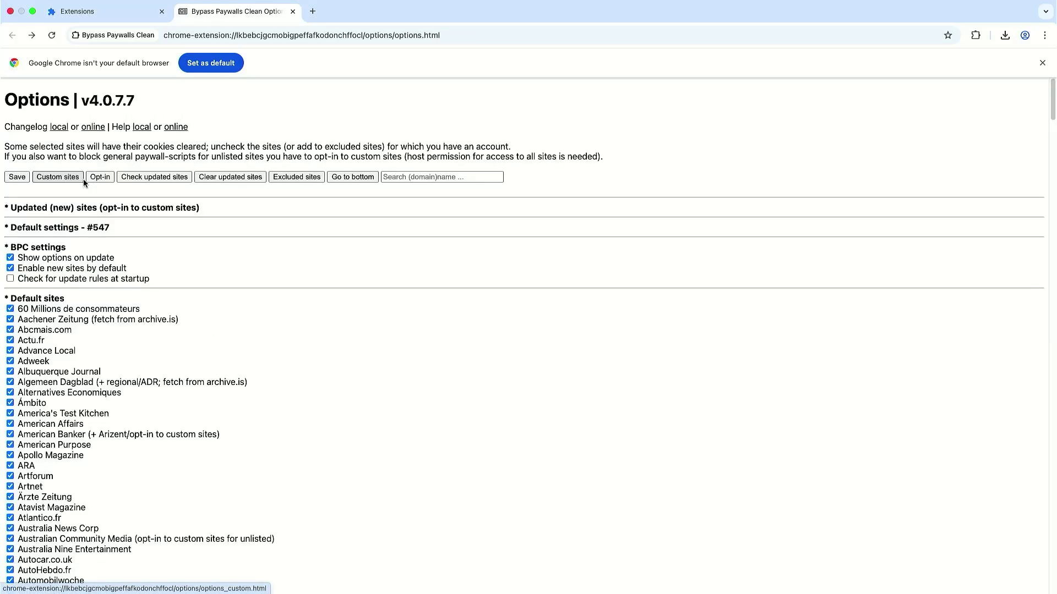
left_click(94, 179)
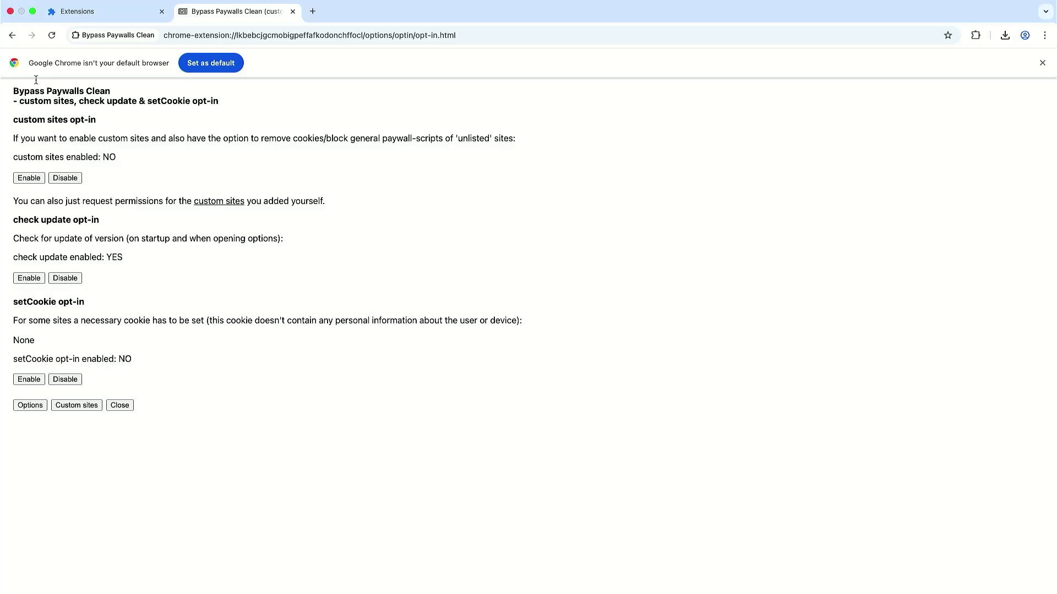
left_click(12, 36)
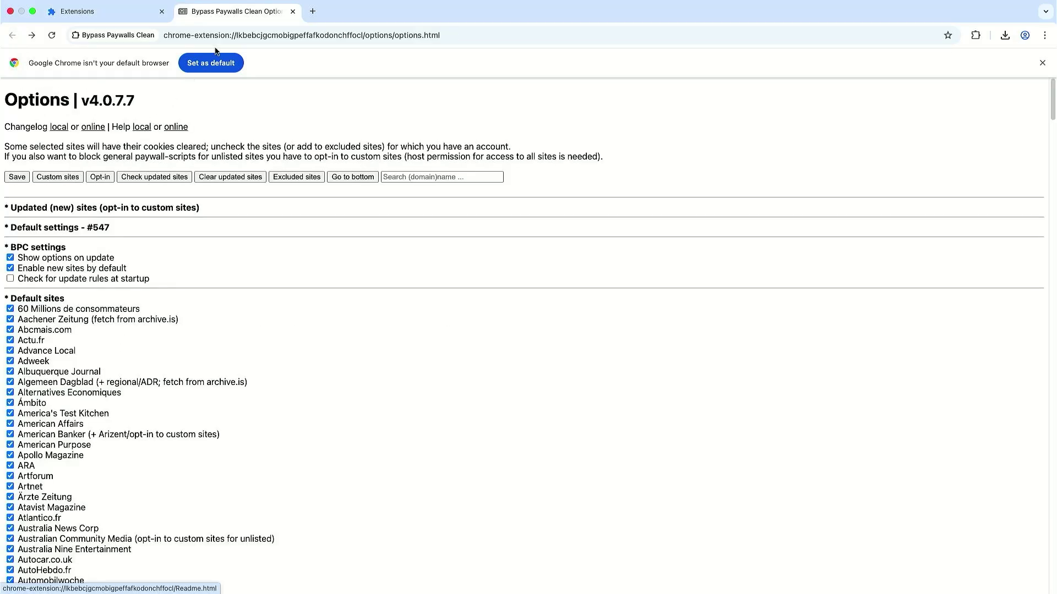
- Close the extension options tab, load barrons.com in a new tab, and open the Disney/Universal theme-park article
left_click(293, 12)
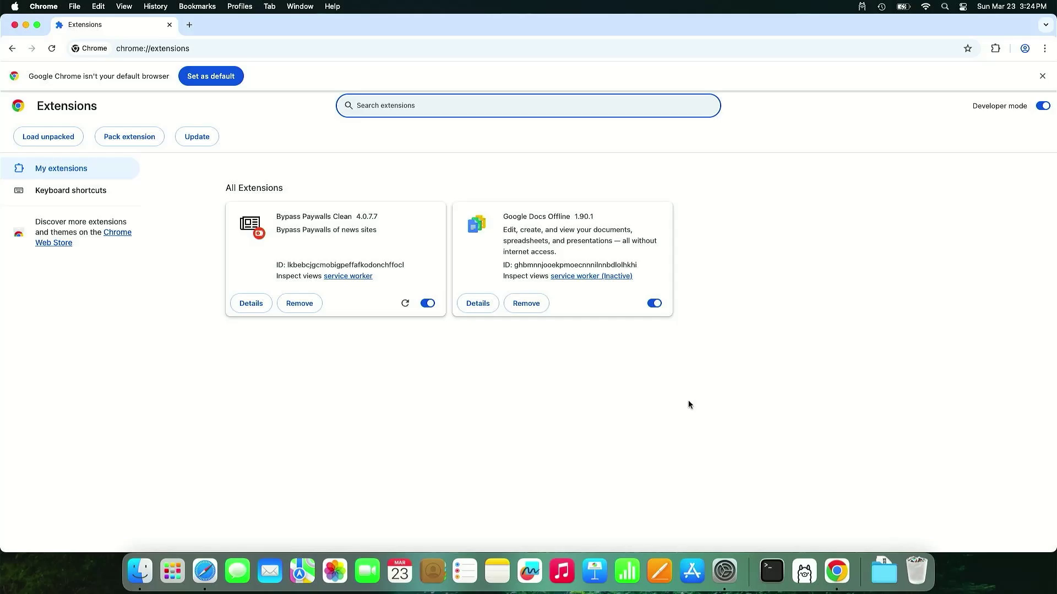
left_click(189, 26)
type("barrons.com")
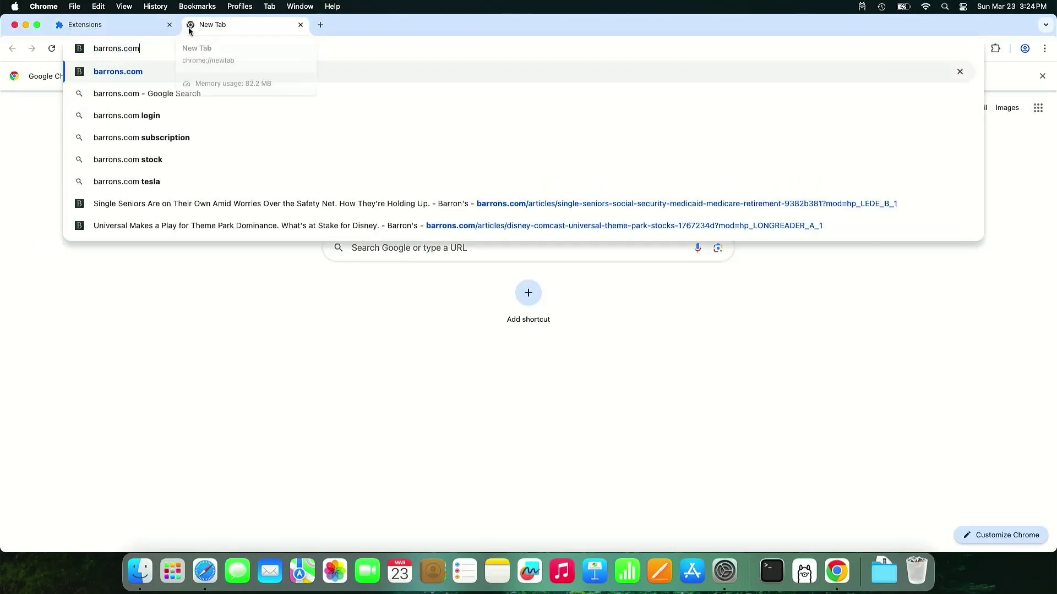
key("Return")
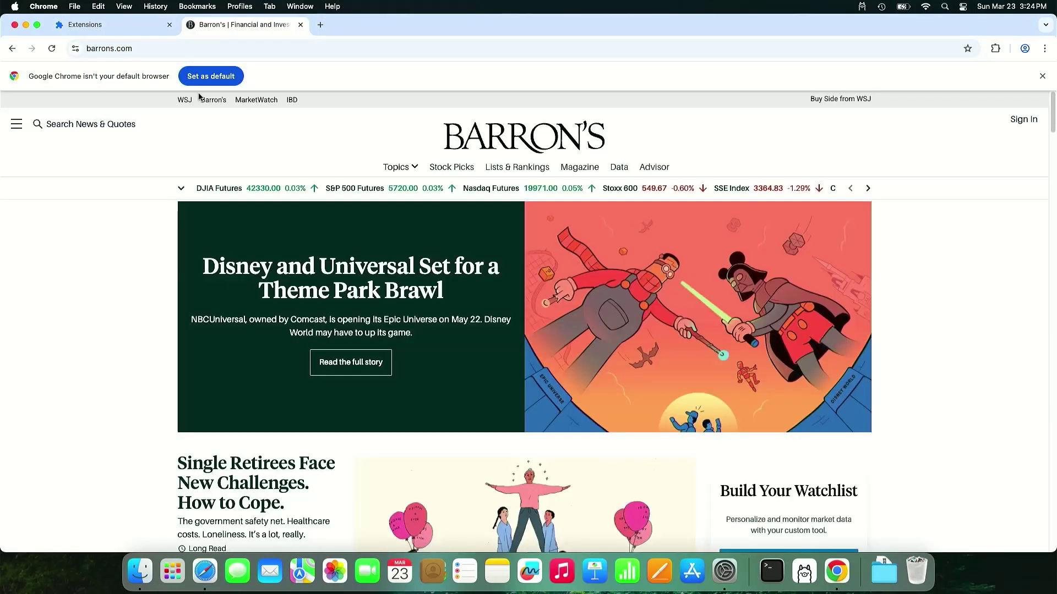
left_click(378, 298)
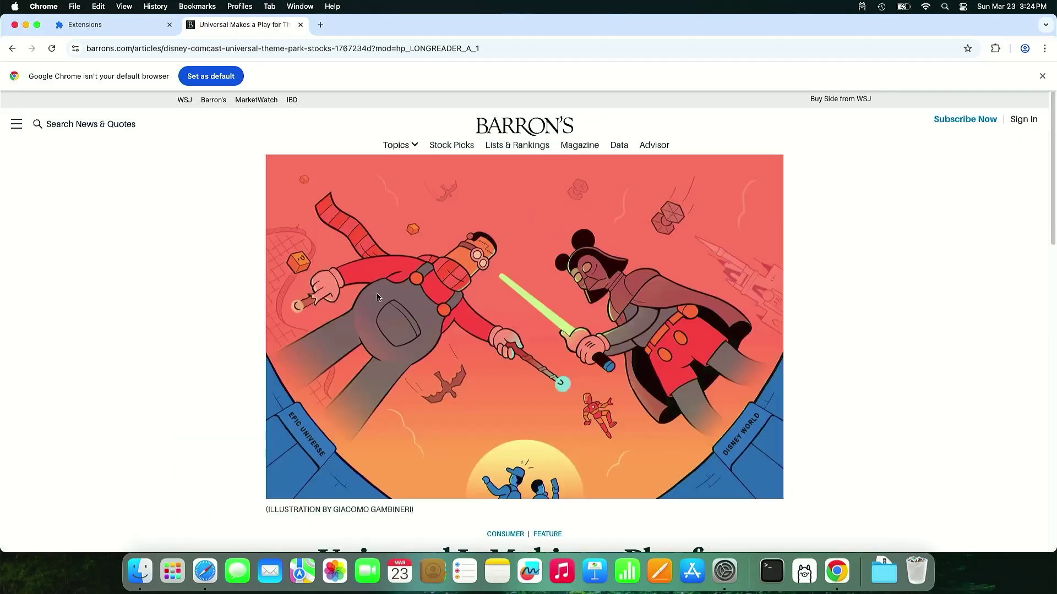
mouse_move(1054, 109)
left_mouse_down()
mouse_move(1054, 512)
mouse_move(1044, 122)
left_mouse_up()
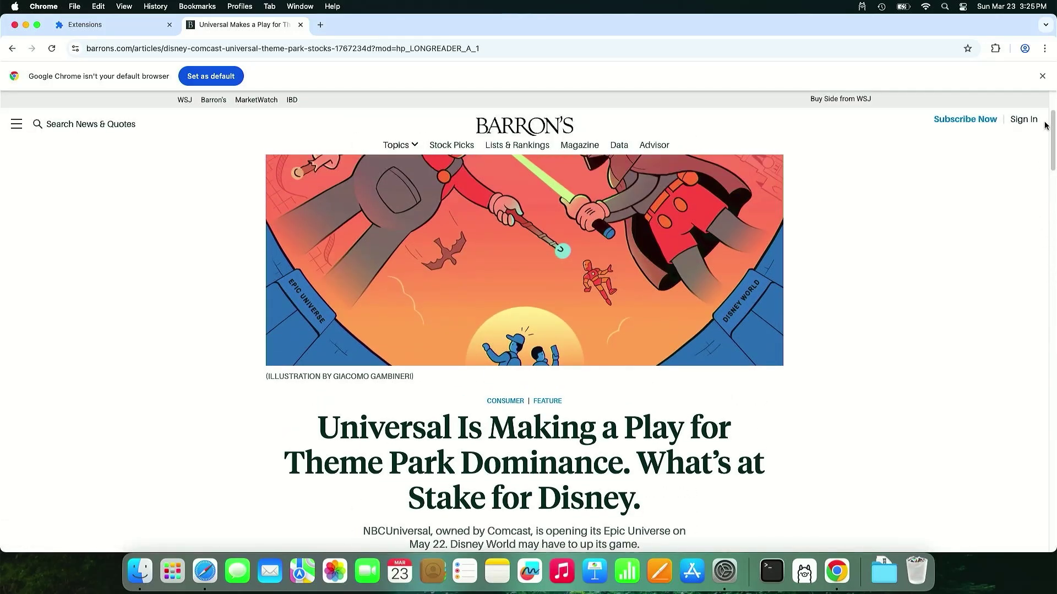